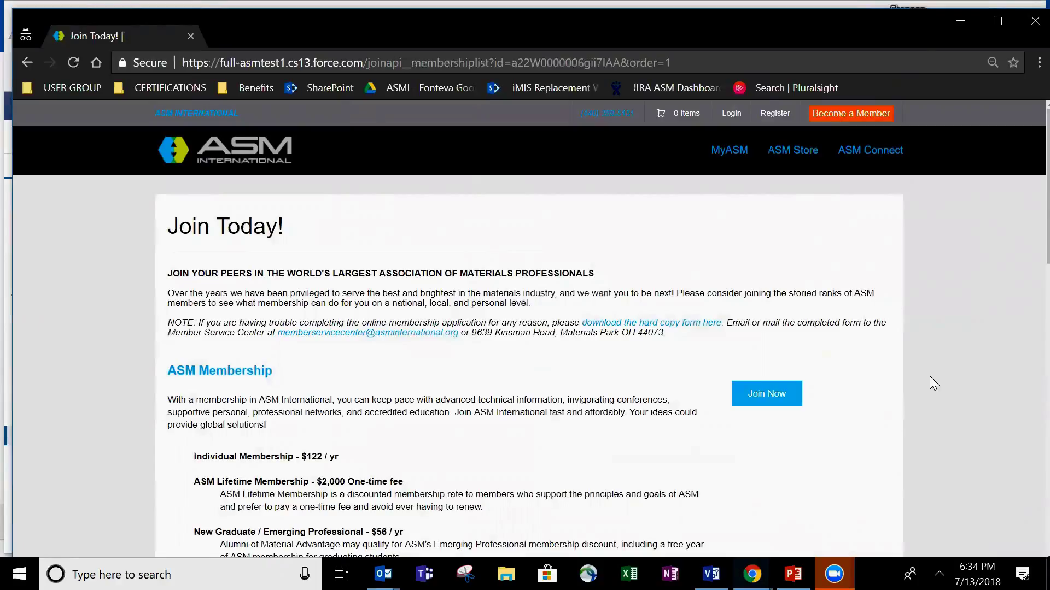
# - Browse the membership options and start the online membership application with Join Now
pyautogui.scroll(-5, 964, 349)
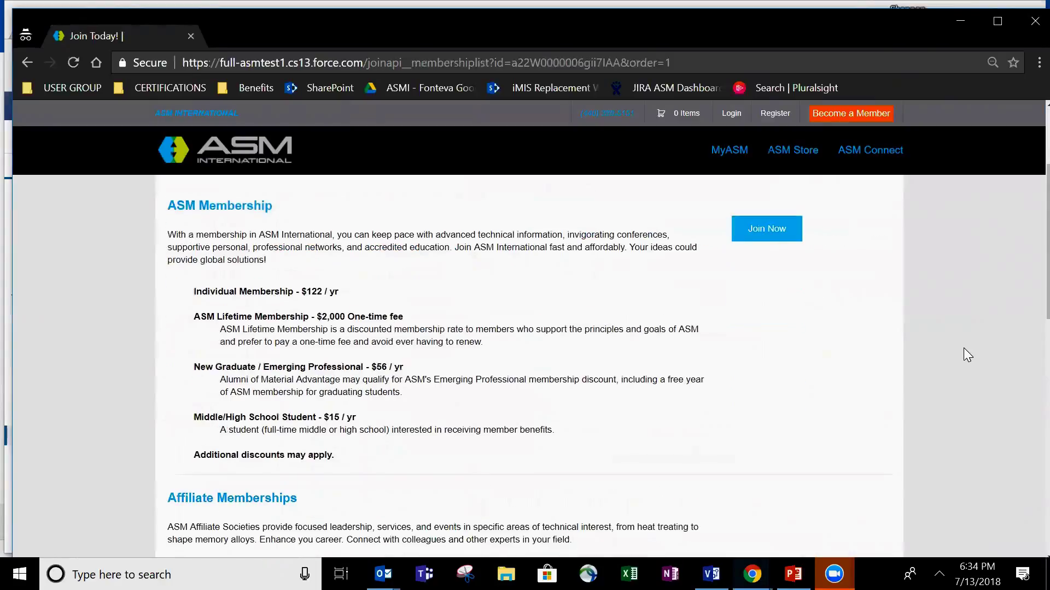
pyautogui.scroll(-12, 963, 348)
pyautogui.scroll(4, 963, 348)
pyautogui.scroll(10, 963, 347)
pyautogui.click(768, 353)
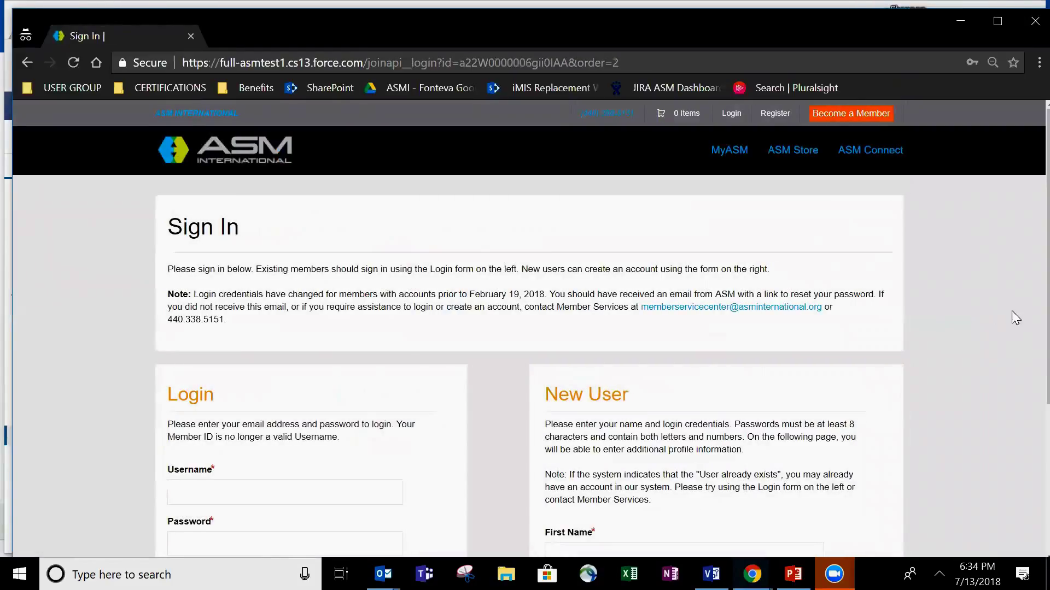
# - Review the Sign In page's Login form and New User account-creation form
pyautogui.scroll(-2, 947, 372)
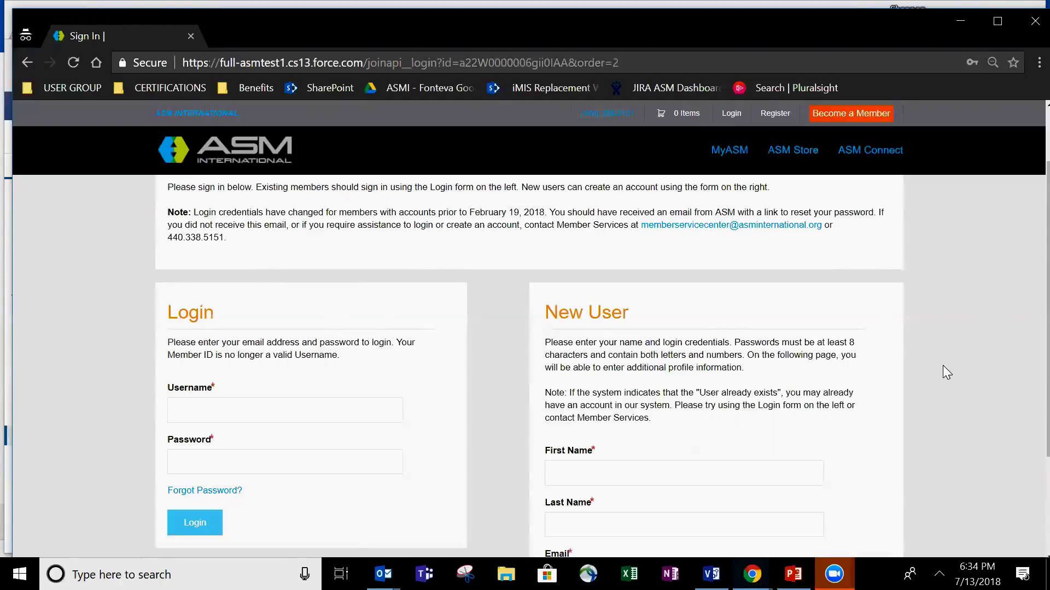
pyautogui.scroll(-1, 944, 365)
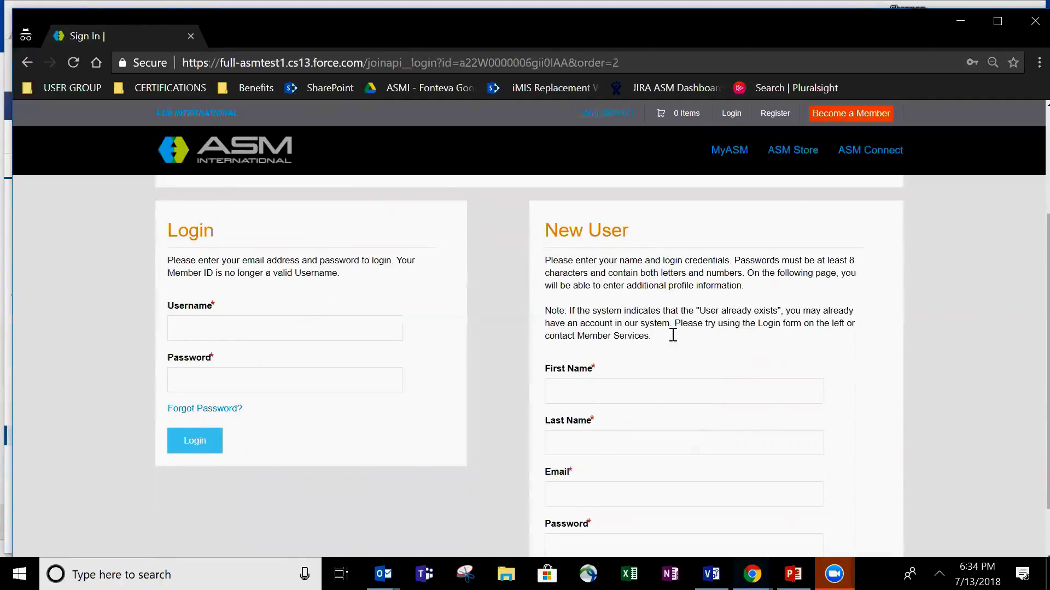
pyautogui.scroll(-1, 676, 364)
pyautogui.scroll(3, 168, 469)
pyautogui.scroll(-3, 224, 301)
# - Log in with the member's pasted username and password, dismissing the saved-password suggestions
pyautogui.click(230, 267)
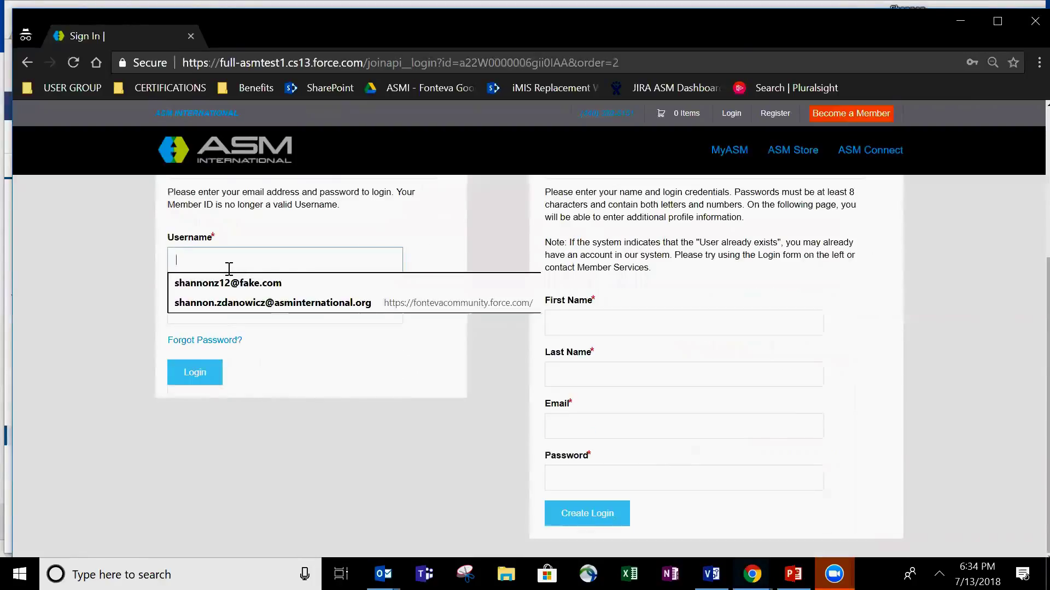
pyautogui.rightClick(229, 268)
pyautogui.click(278, 370)
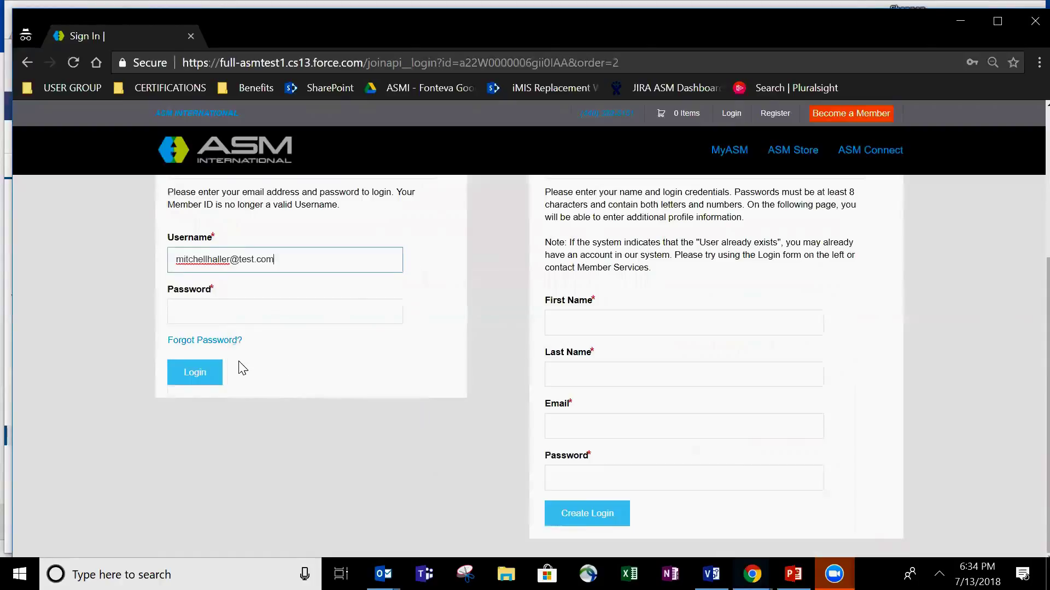
pyautogui.click(253, 309)
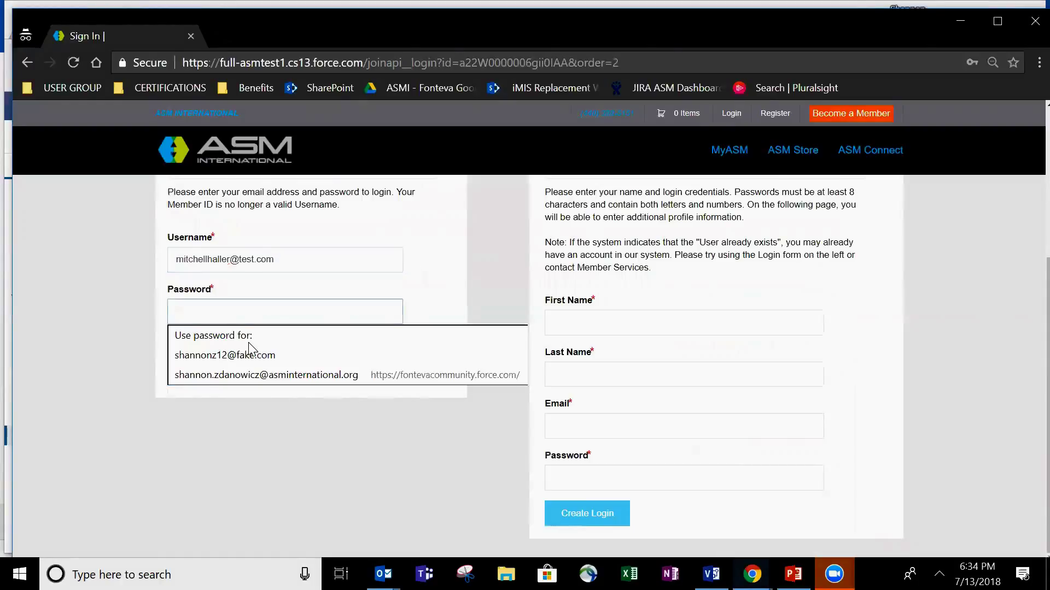
pyautogui.write('•••••••')
pyautogui.click(135, 458)
pyautogui.click(213, 384)
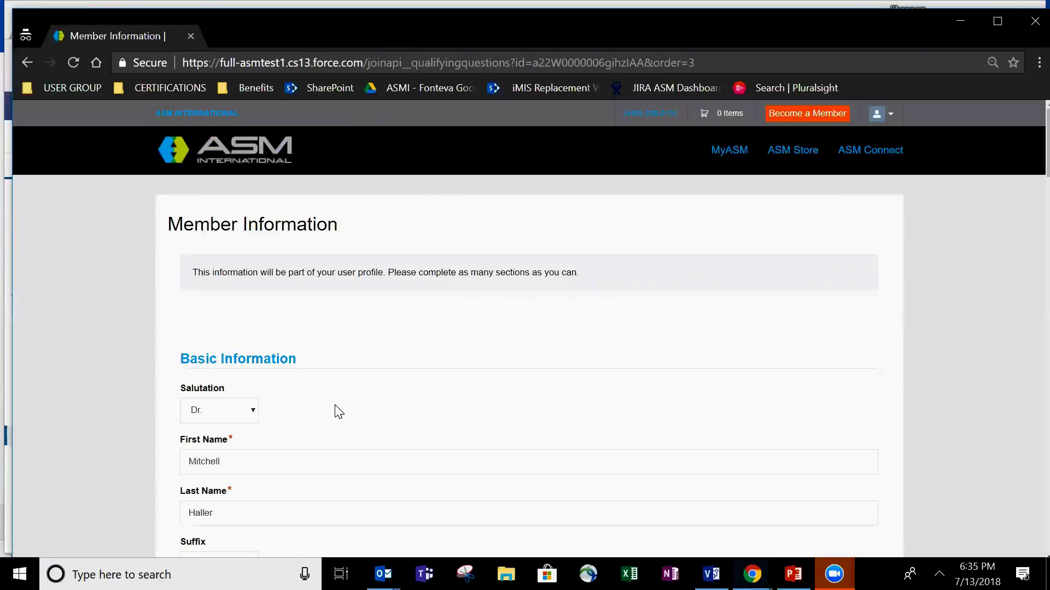
# - Review the prefilled Member Information form and submit it with Next
pyautogui.scroll(-2, 335, 413)
pyautogui.scroll(-3, 306, 393)
pyautogui.scroll(-10, 267, 418)
pyautogui.scroll(-4, 323, 352)
pyautogui.scroll(1, 321, 356)
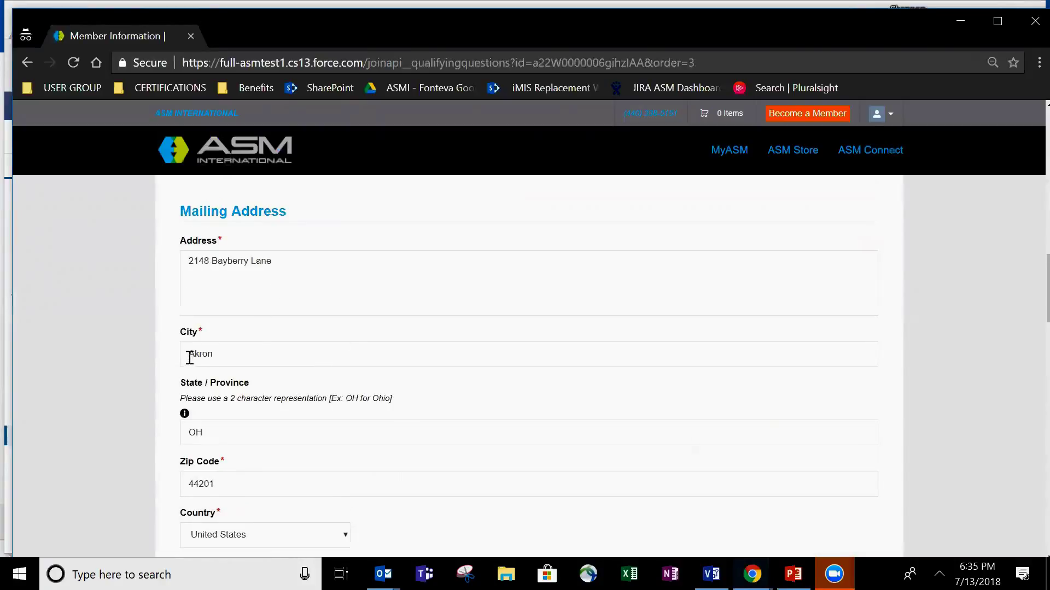
pyautogui.scroll(-1, 188, 506)
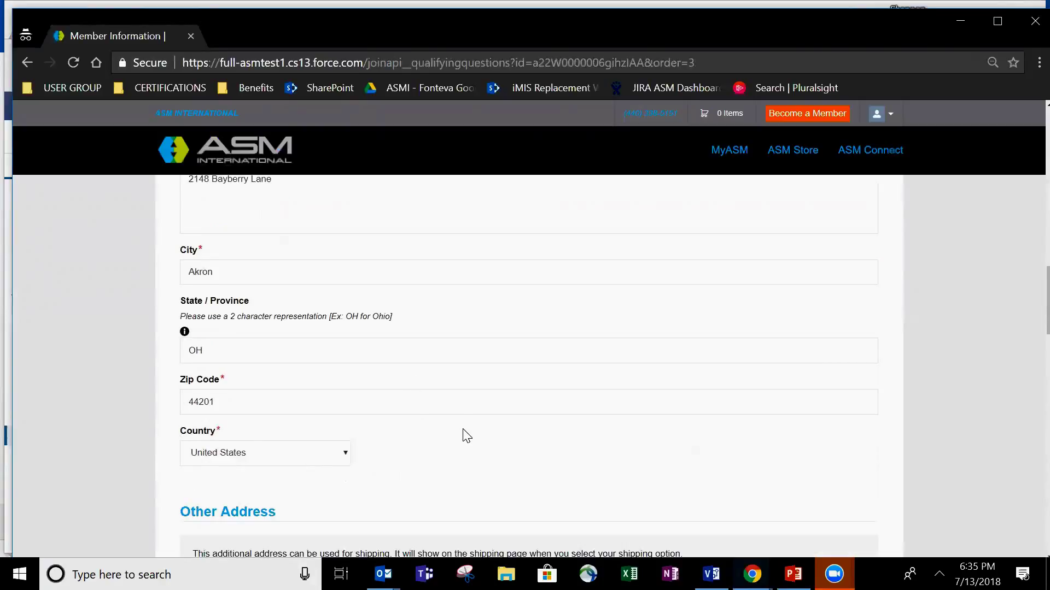
pyautogui.scroll(-15, 672, 412)
pyautogui.scroll(-9, 688, 413)
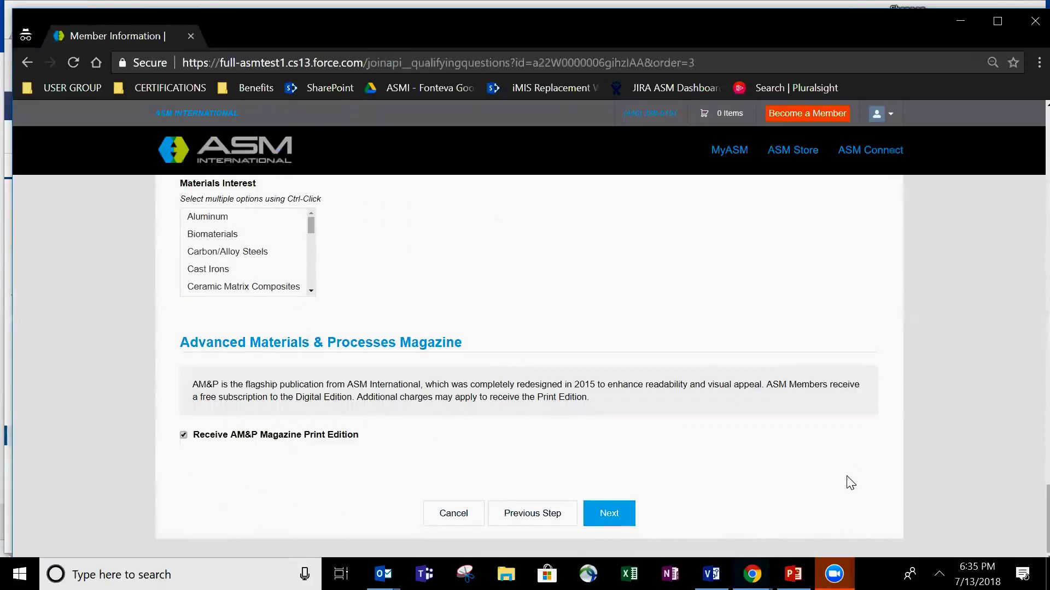
pyautogui.click(611, 519)
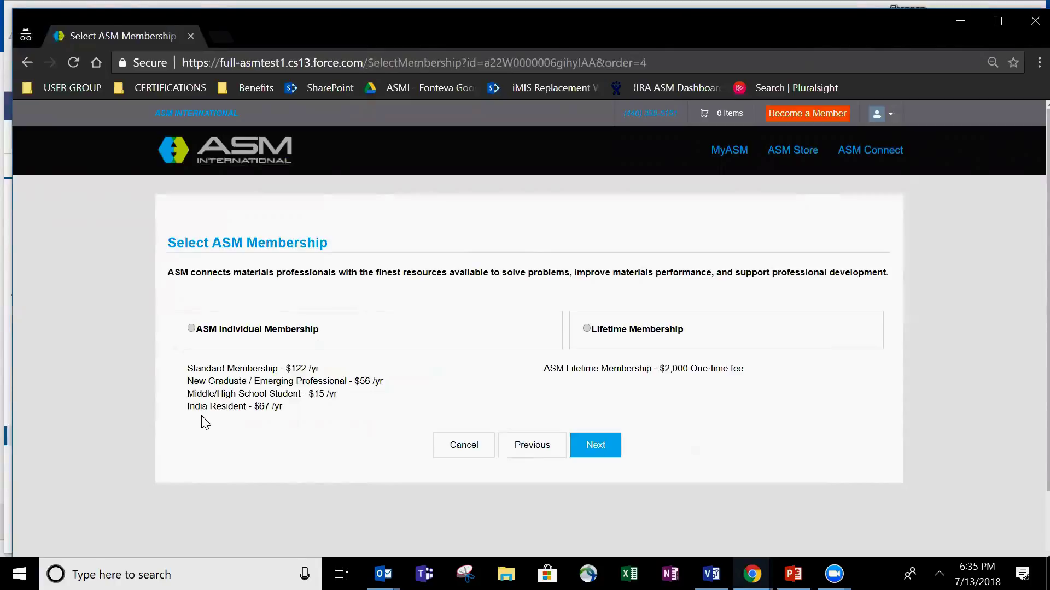
# - Choose ASM Individual Membership, confirm the assigned ASM Akron chapter, then switch to Salesforce
pyautogui.click(191, 329)
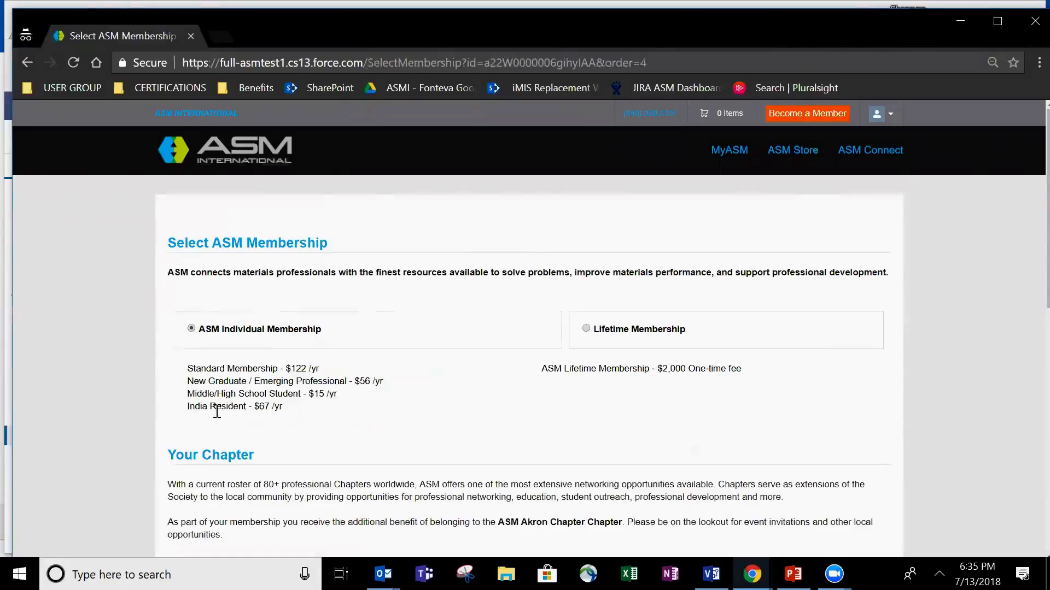
pyautogui.scroll(-1, 453, 426)
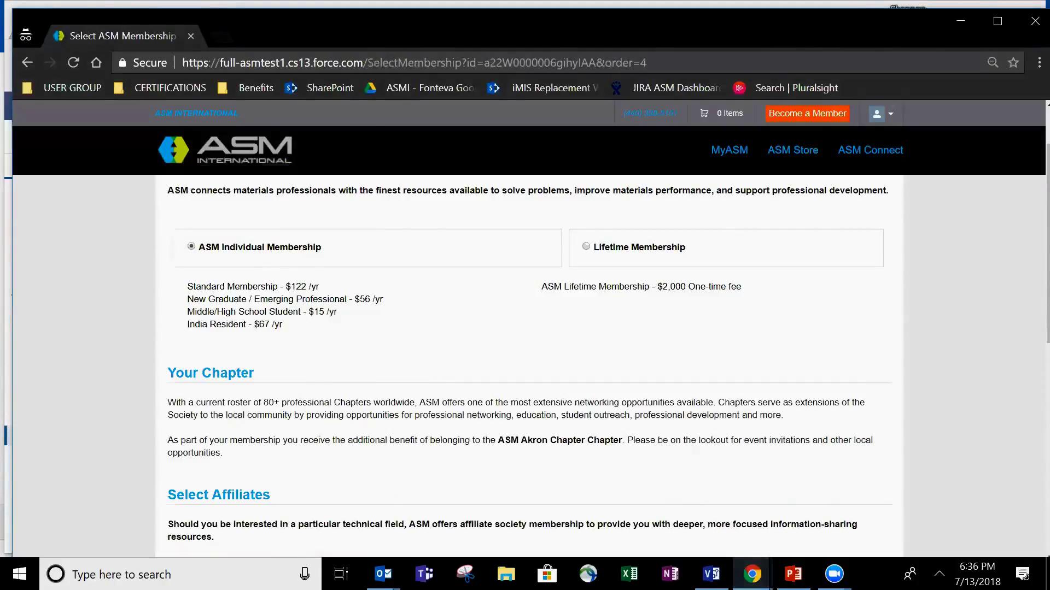
pyautogui.moveTo(752, 574)
pyautogui.click(665, 531)
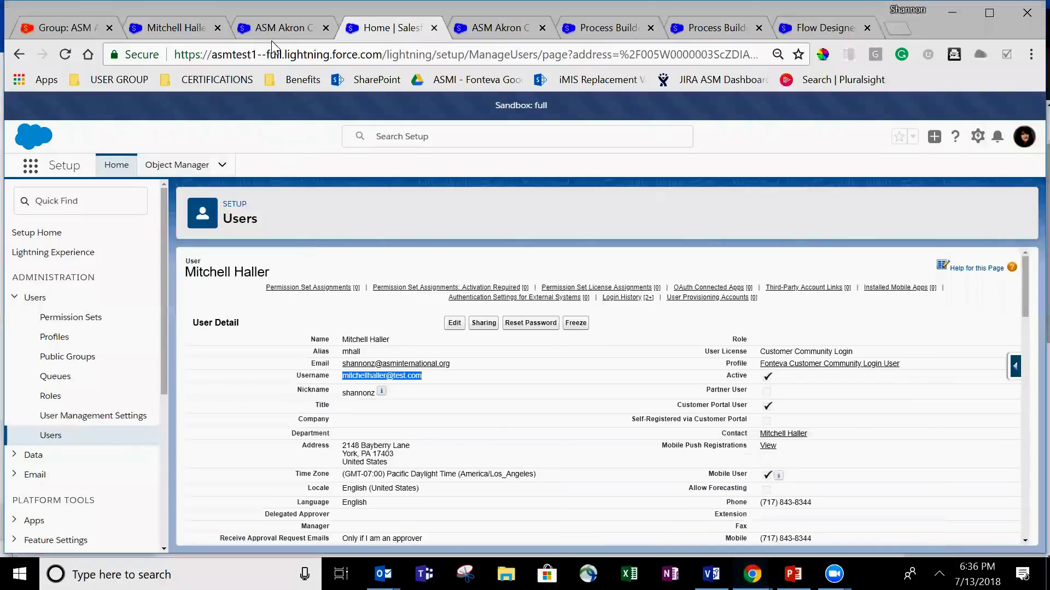
# - Check the ASM Akron Chapter record's zip-code assignments from 44201, then return to the application
pyautogui.click(291, 34)
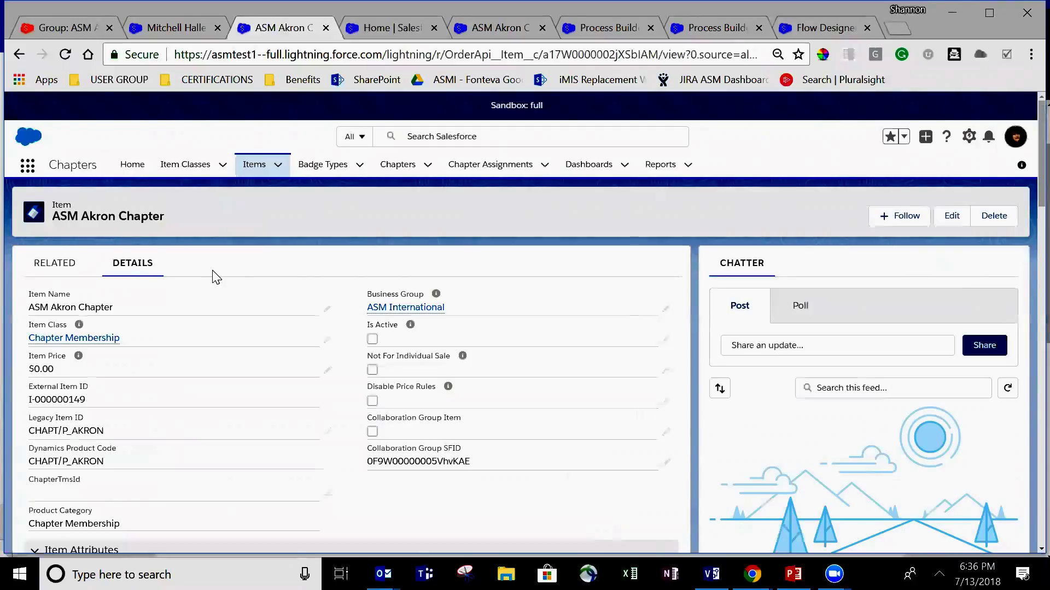
pyautogui.click(374, 28)
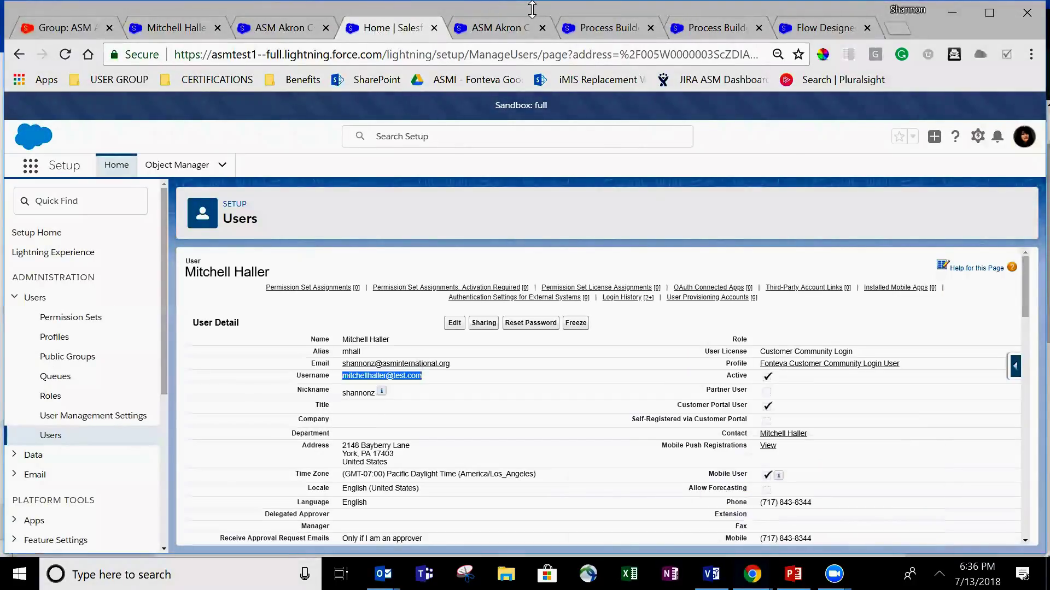
pyautogui.click(390, 24)
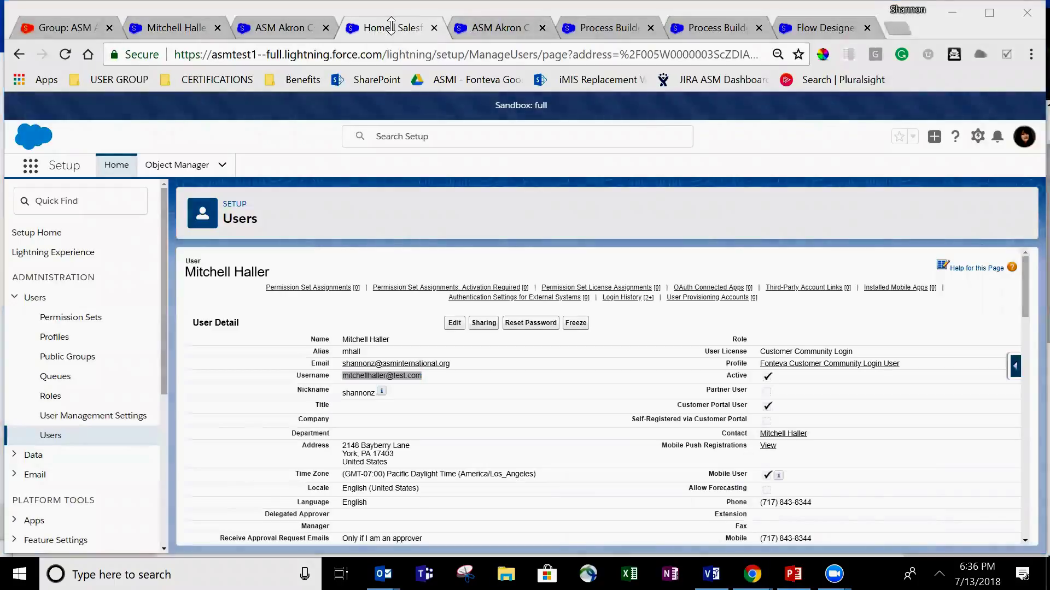
pyautogui.click(506, 33)
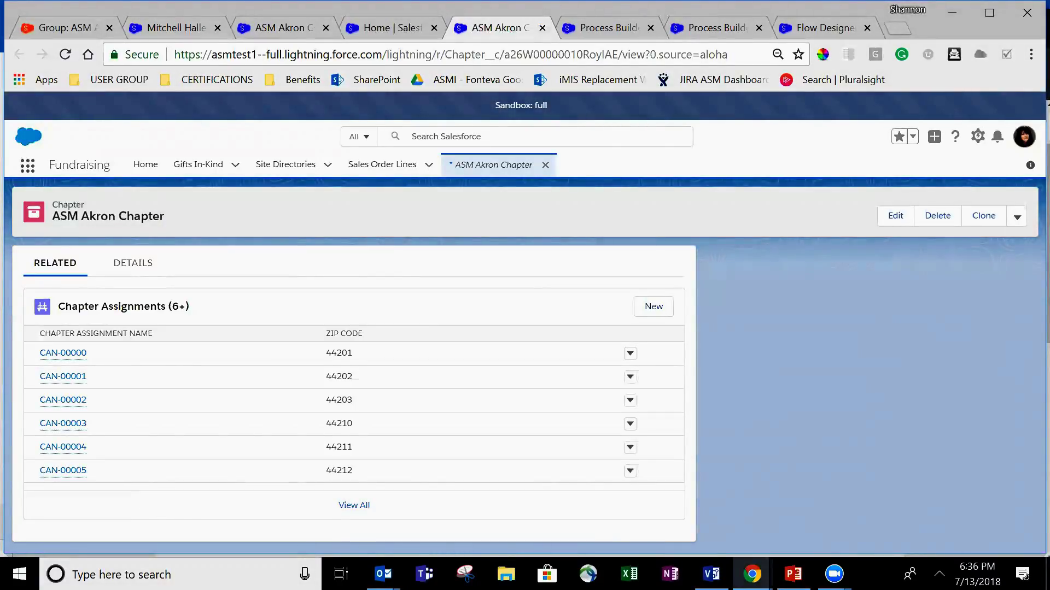
pyautogui.moveTo(751, 574)
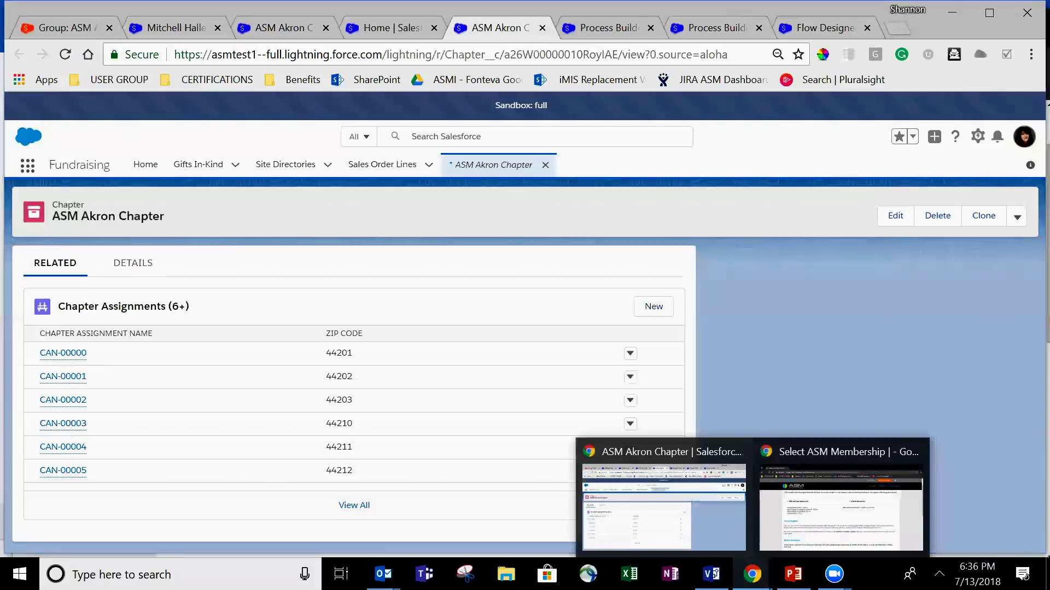
pyautogui.click(883, 522)
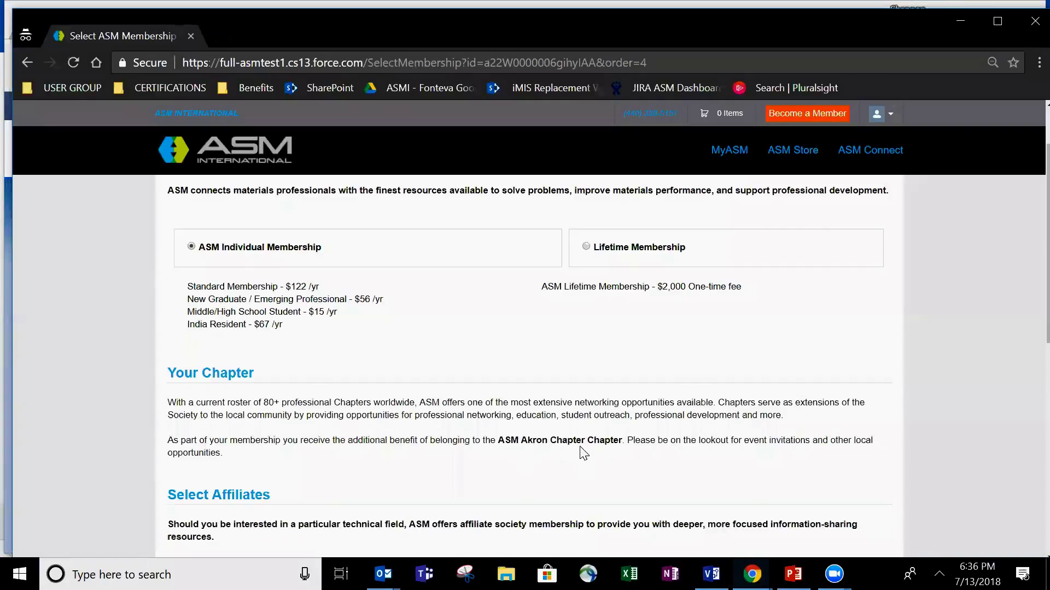
# - Skip the affiliates and donation options and proceed to checkout with the $122.00 cart
pyautogui.scroll(-3, 523, 435)
pyautogui.scroll(-3, 523, 434)
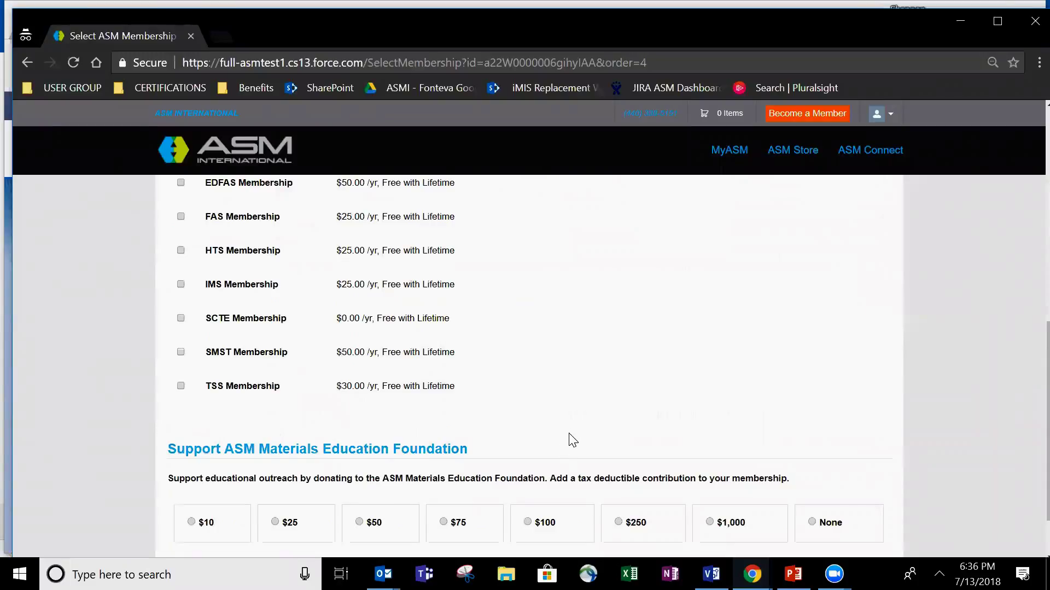
pyautogui.scroll(-2, 568, 438)
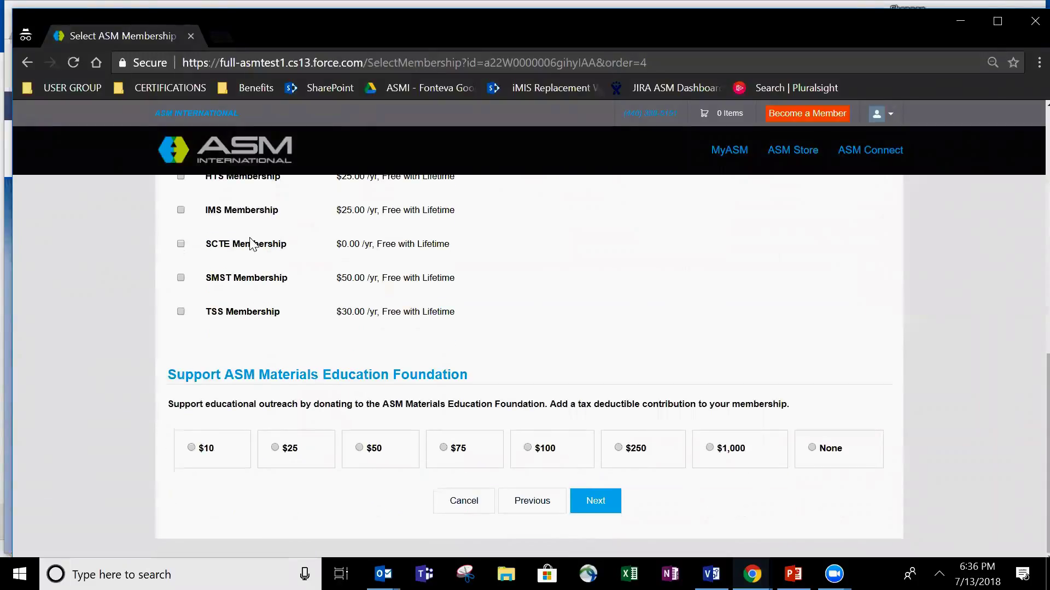
pyautogui.click(602, 503)
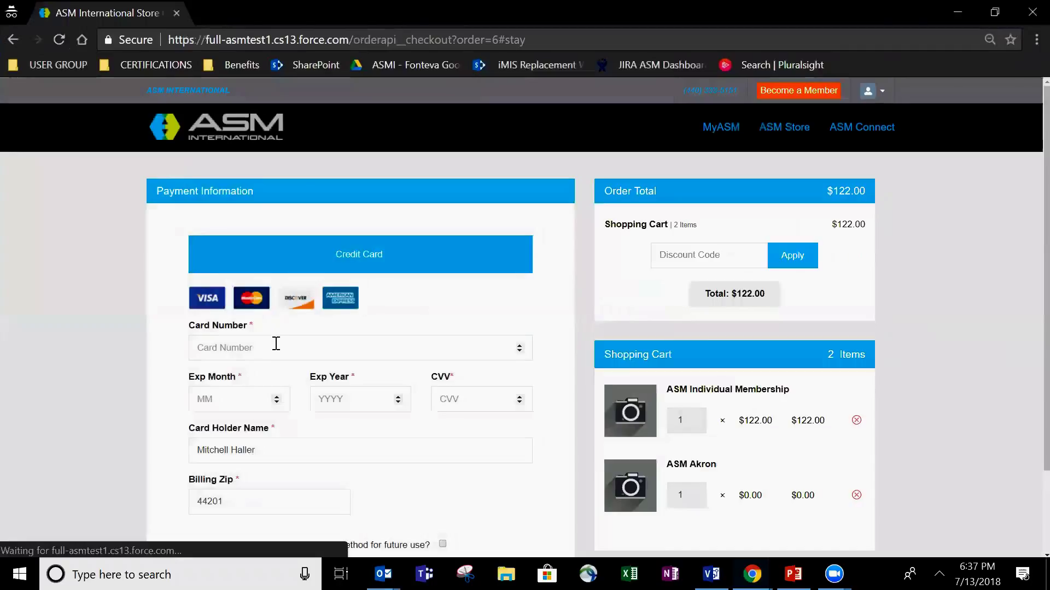
# - Pay the $122.00 total with the test card, 12/2020 expiry and its security code, then minimize the browser
pyautogui.click(277, 341)
pyautogui.write('41111111')
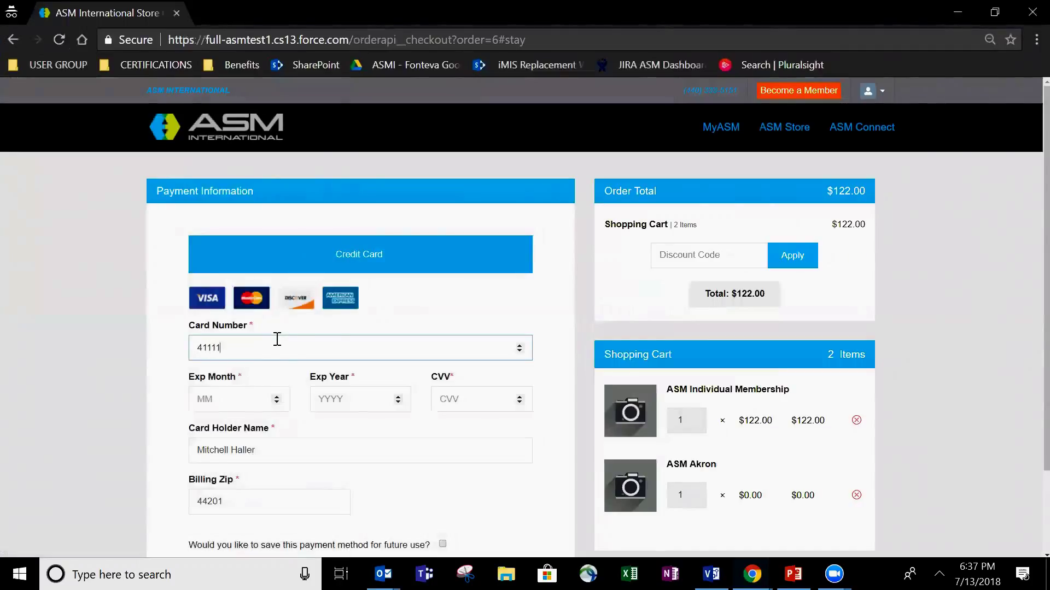
pyautogui.write('11111111')
pyautogui.press('Tab')
pyautogui.write('12')
pyautogui.write('2020')
pyautogui.press('Tab')
pyautogui.write('123')
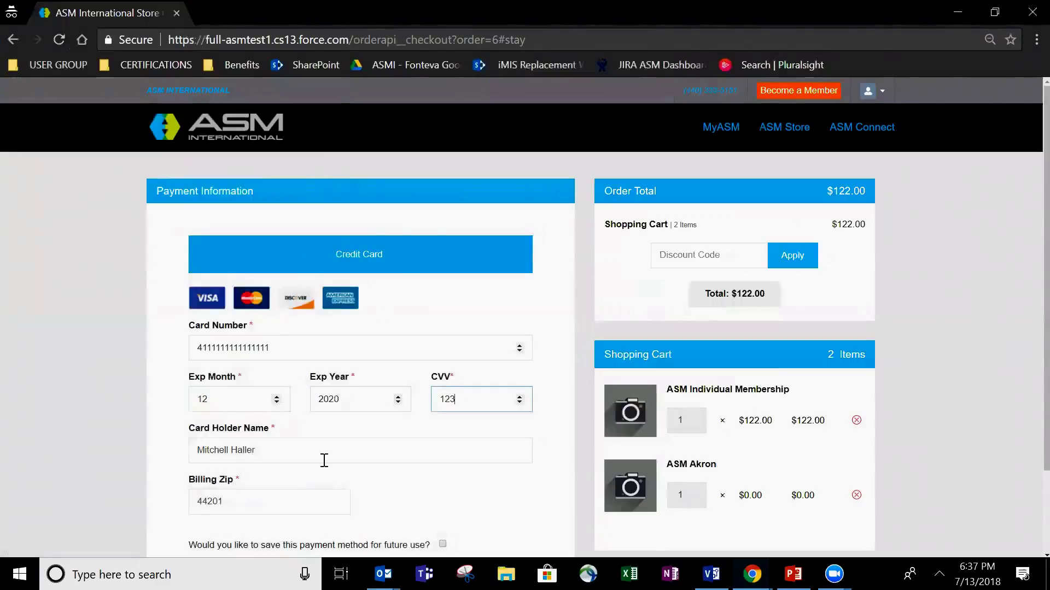
pyautogui.scroll(-3, 322, 457)
pyautogui.click(342, 483)
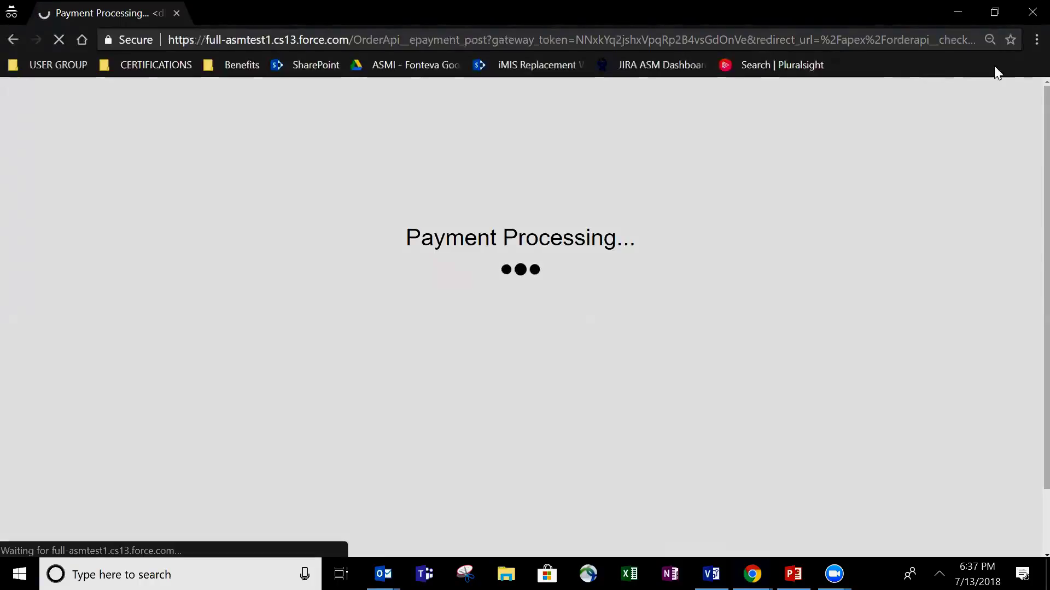
pyautogui.click(964, 11)
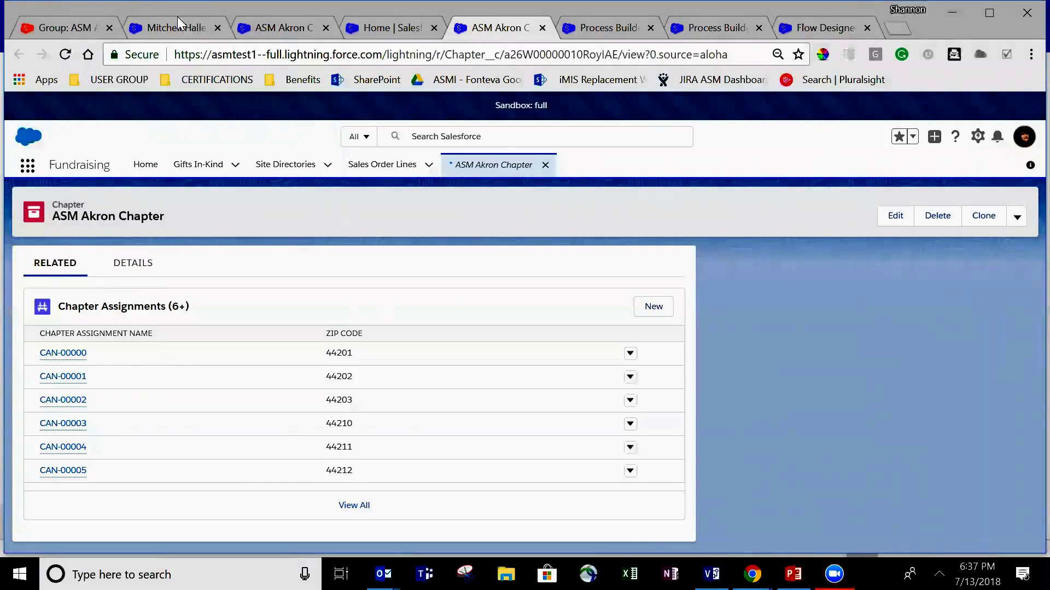
# - Switch to the member's contact record and reload it to refresh the data
pyautogui.click(178, 32)
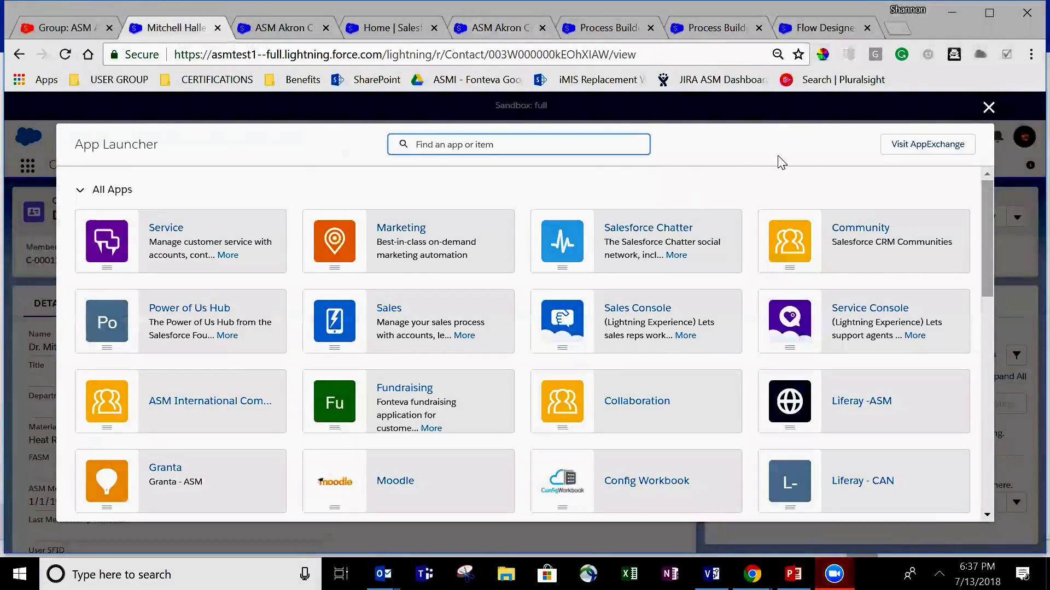
pyautogui.press('Escape')
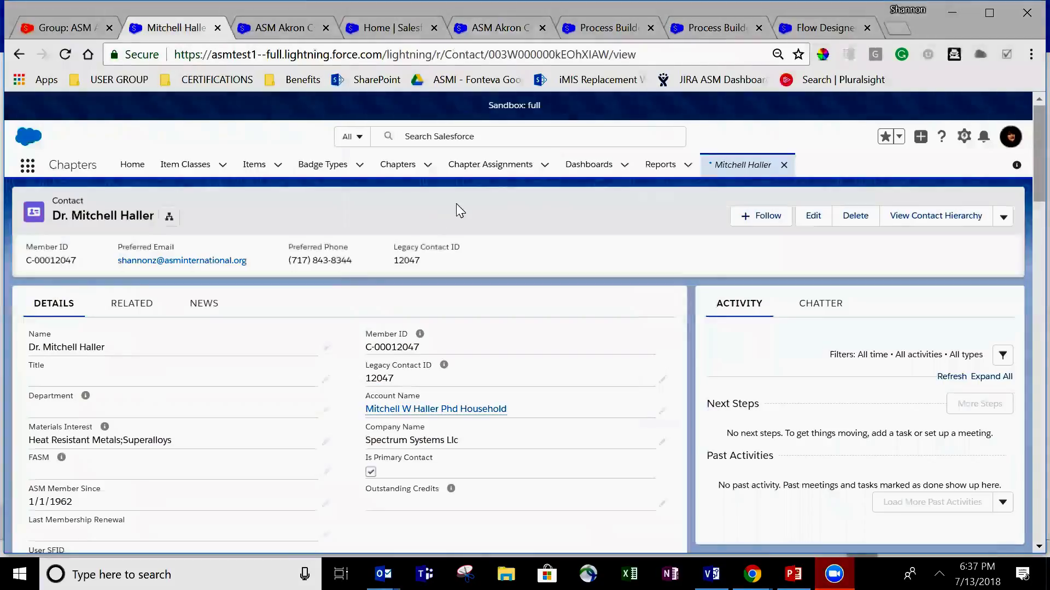
pyautogui.rightClick(463, 211)
pyautogui.click(498, 263)
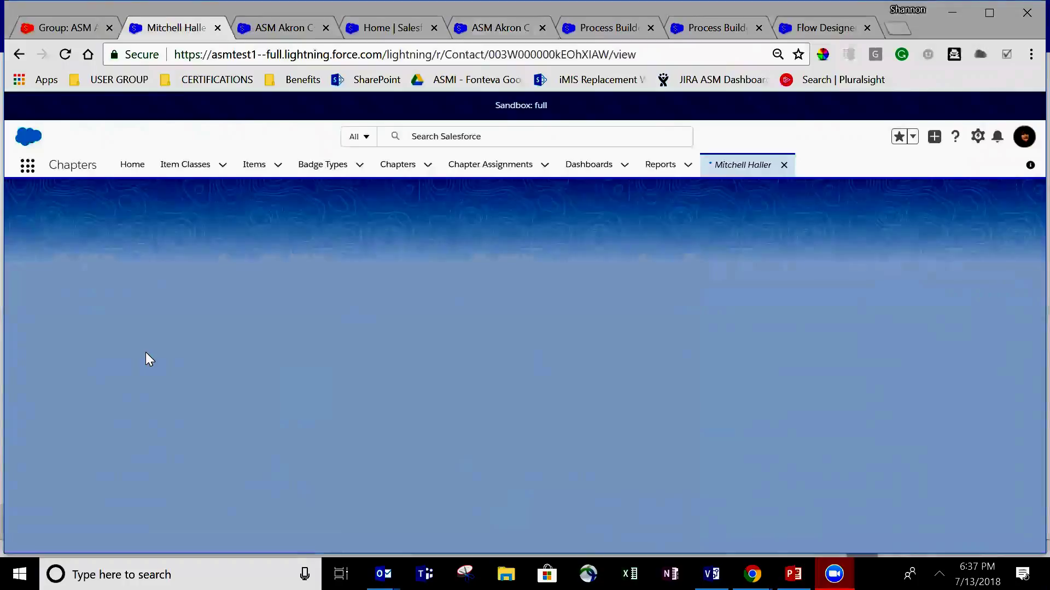
pyautogui.scroll(-1, 285, 454)
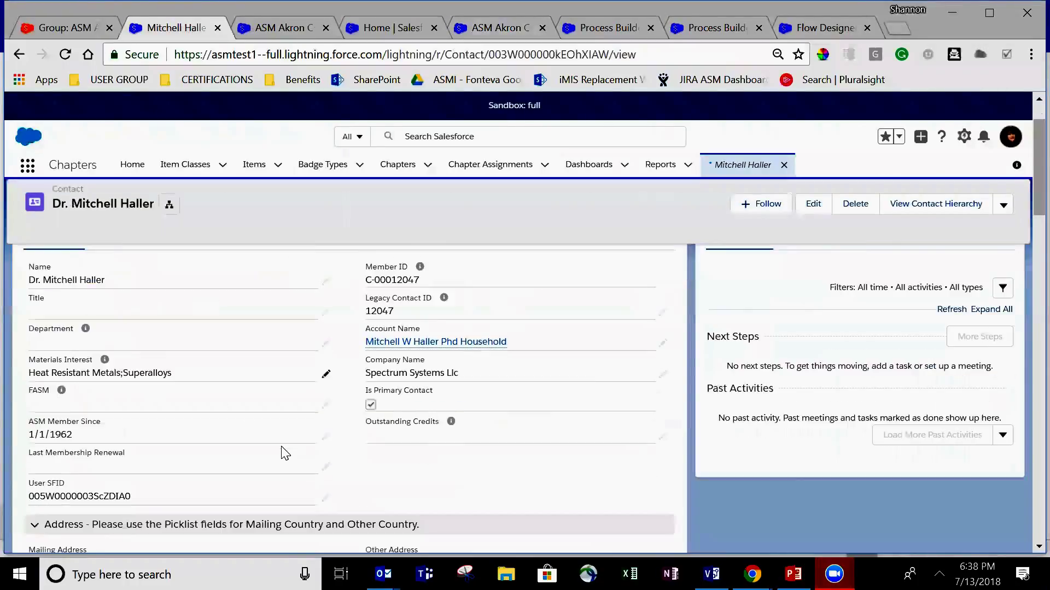
pyautogui.scroll(-10, 284, 454)
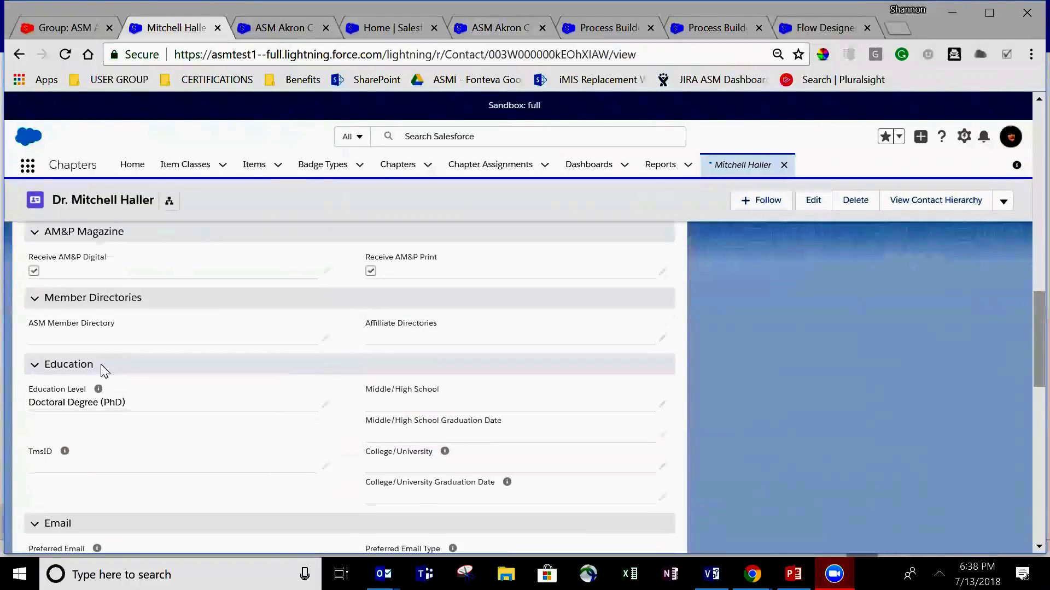
pyautogui.scroll(12, 103, 371)
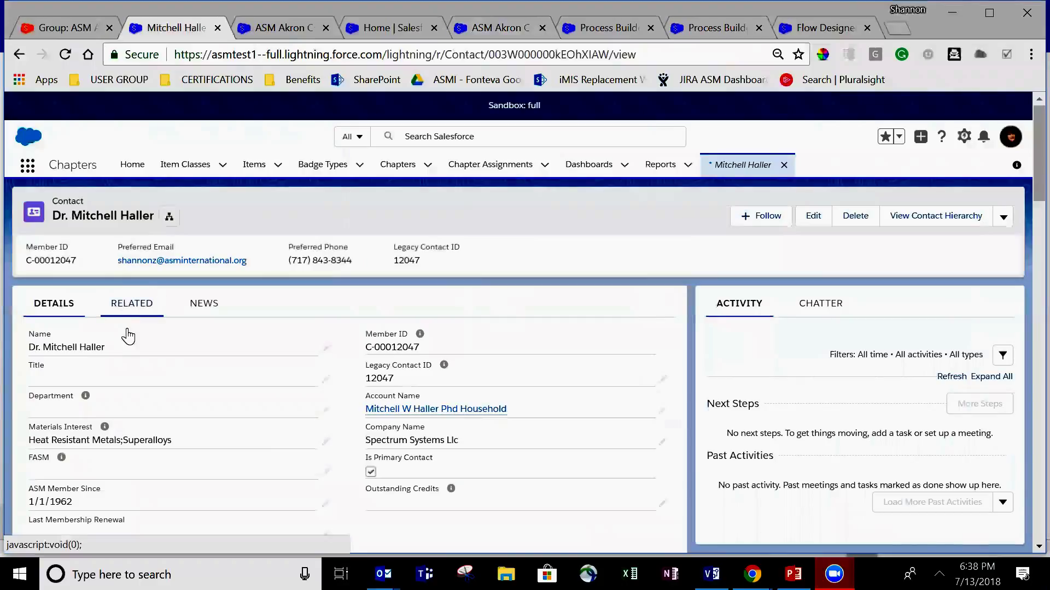
pyautogui.click(127, 330)
pyautogui.scroll(-5, 223, 496)
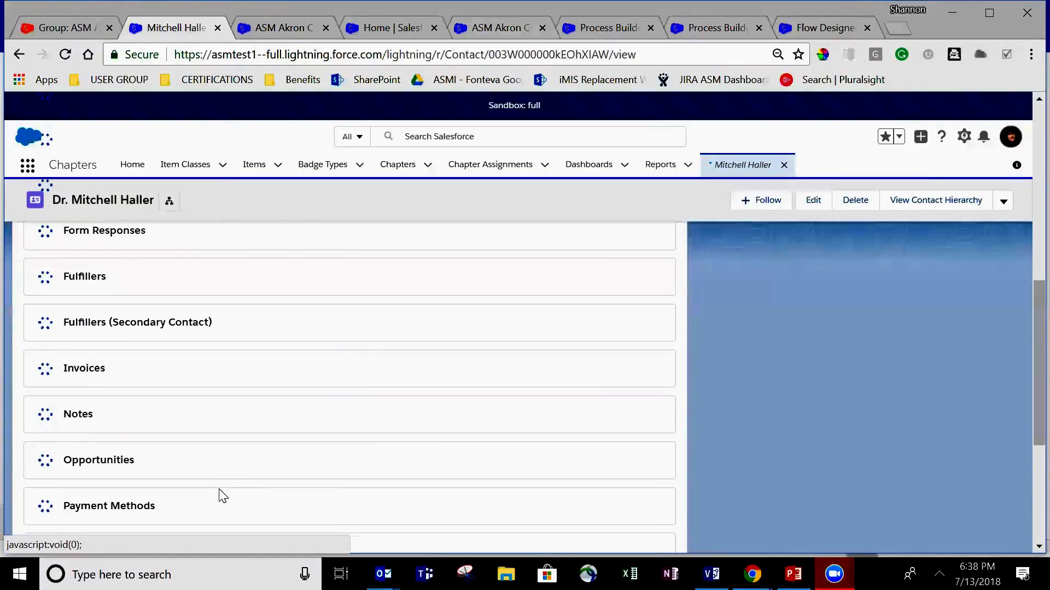
pyautogui.scroll(-5, 221, 494)
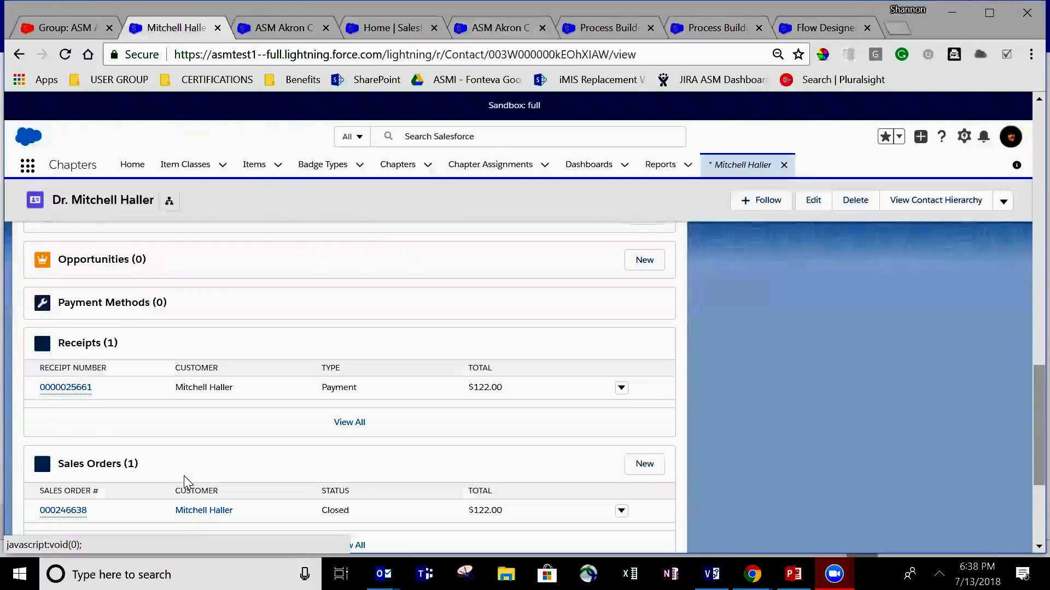
pyautogui.scroll(-3, 197, 452)
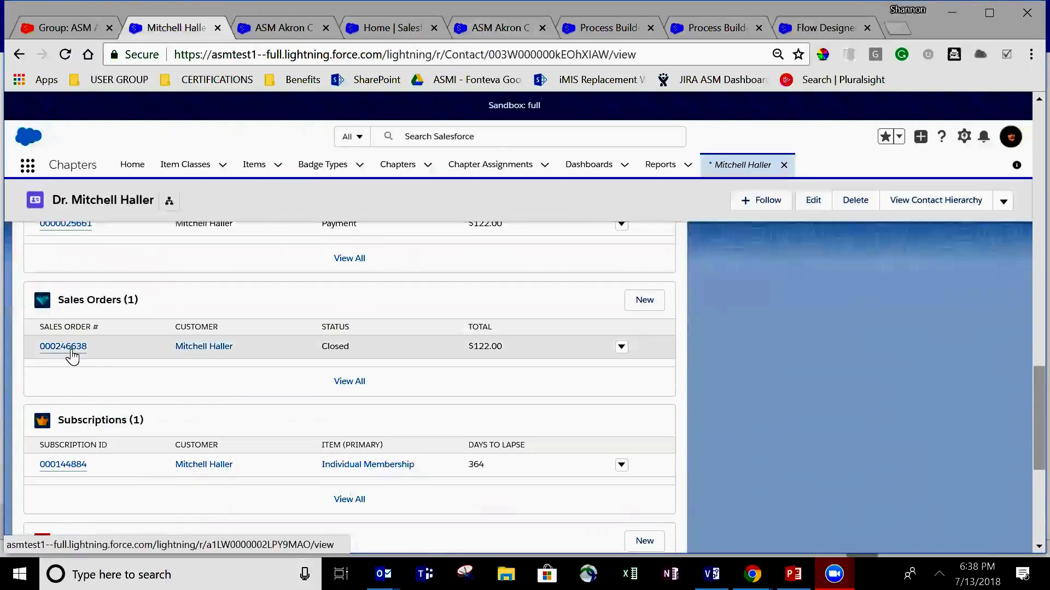
pyautogui.rightClick(72, 356)
pyautogui.click(96, 363)
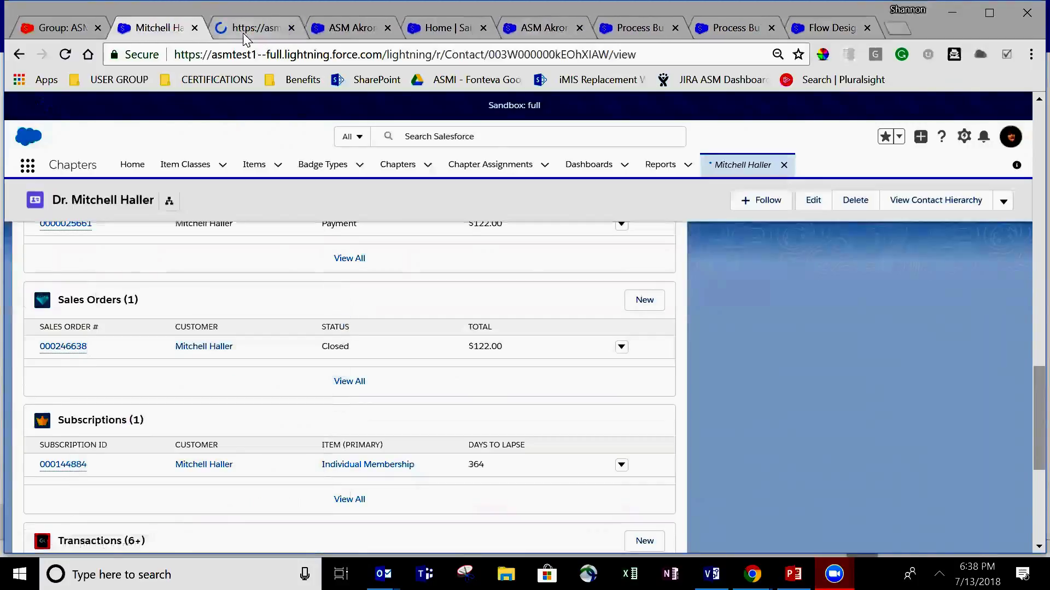
pyautogui.click(245, 32)
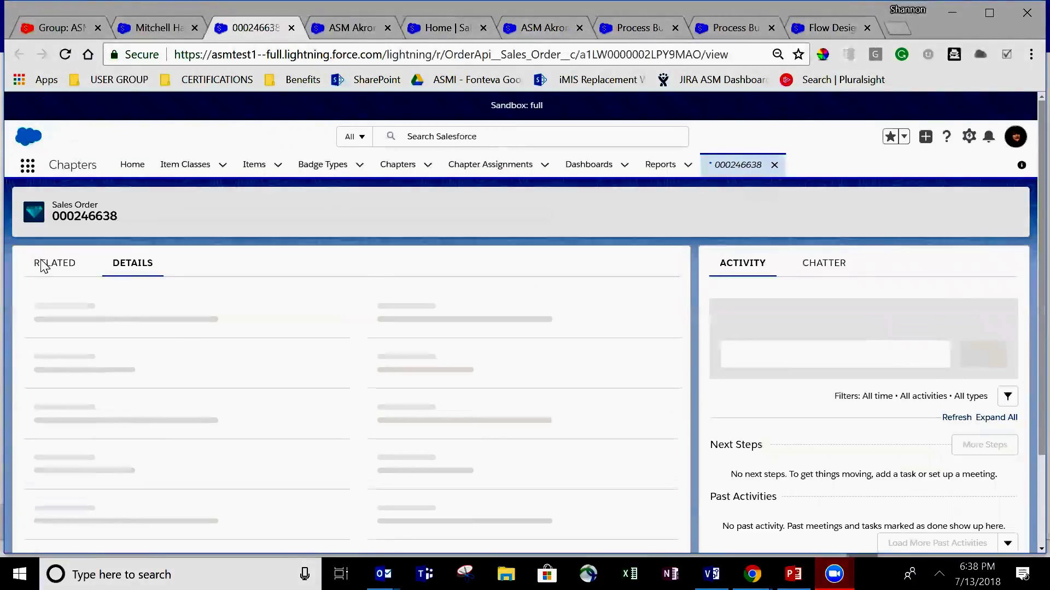
pyautogui.click(43, 264)
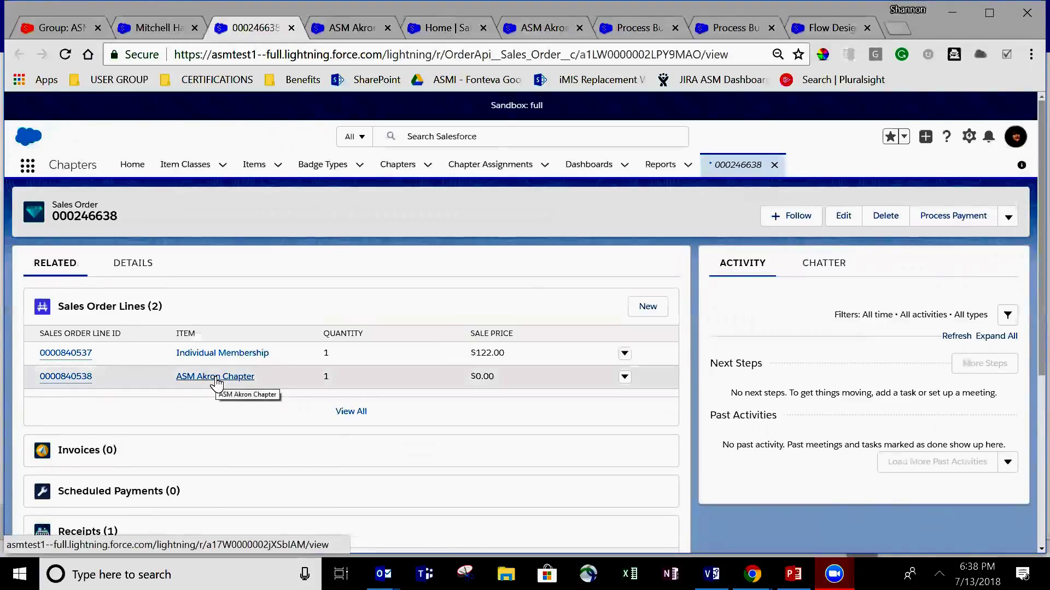
pyautogui.click(166, 27)
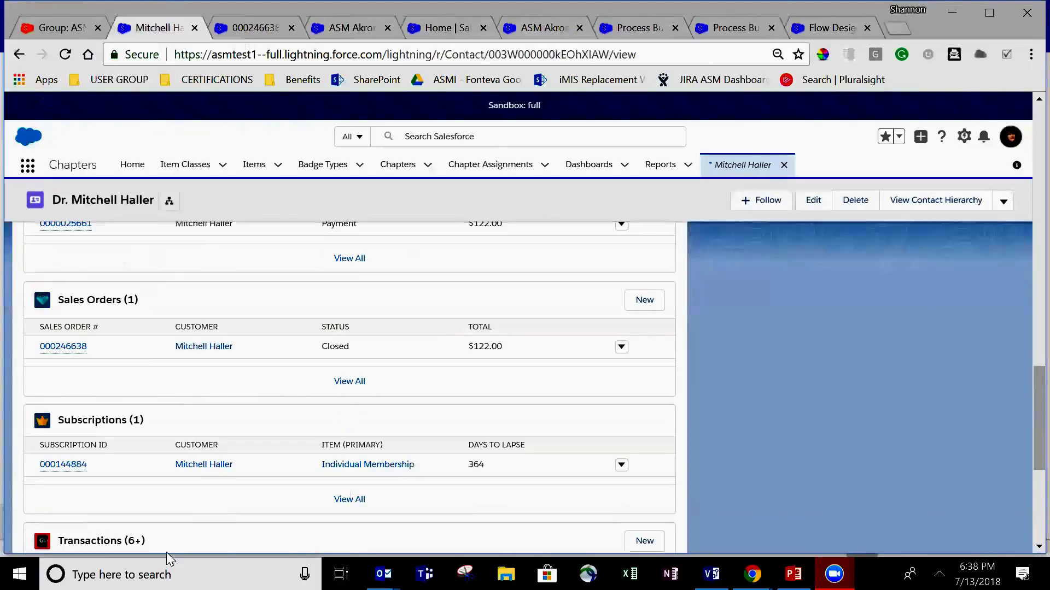
pyautogui.scroll(-2, 126, 432)
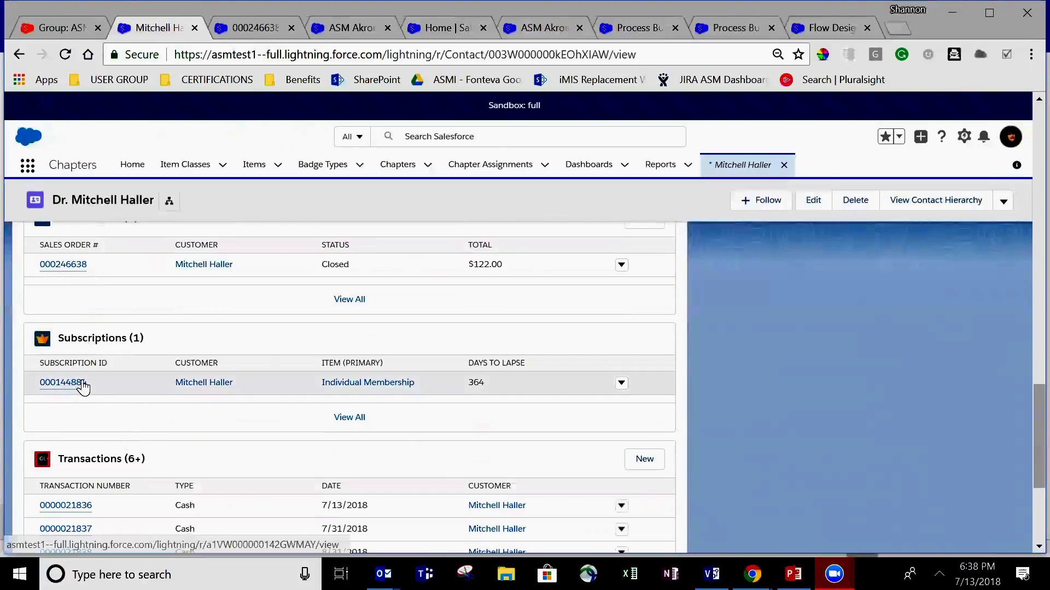
pyautogui.moveTo(77, 386)
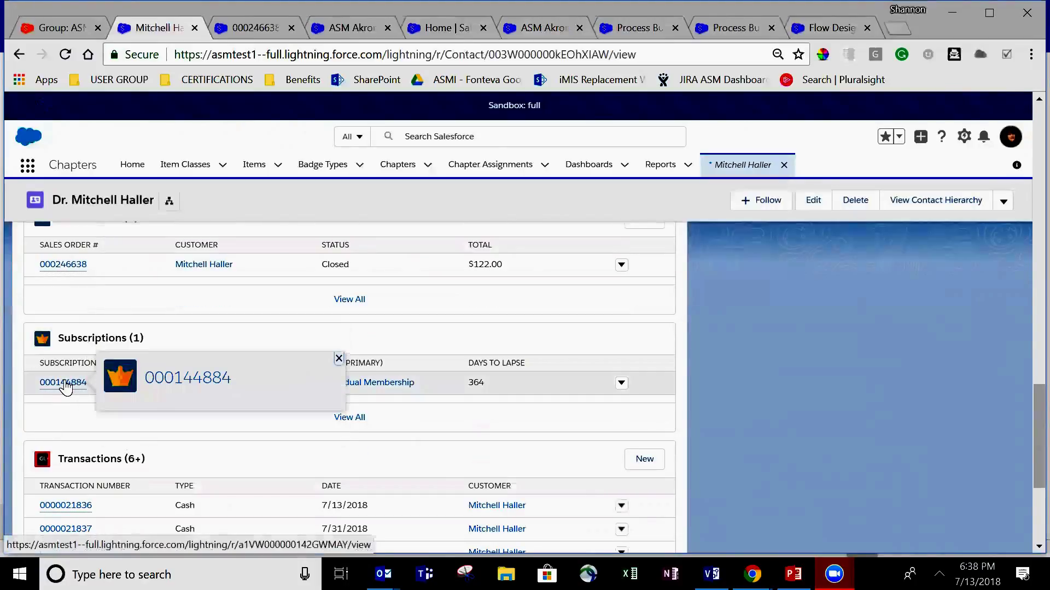
pyautogui.rightClick(66, 385)
pyautogui.click(90, 394)
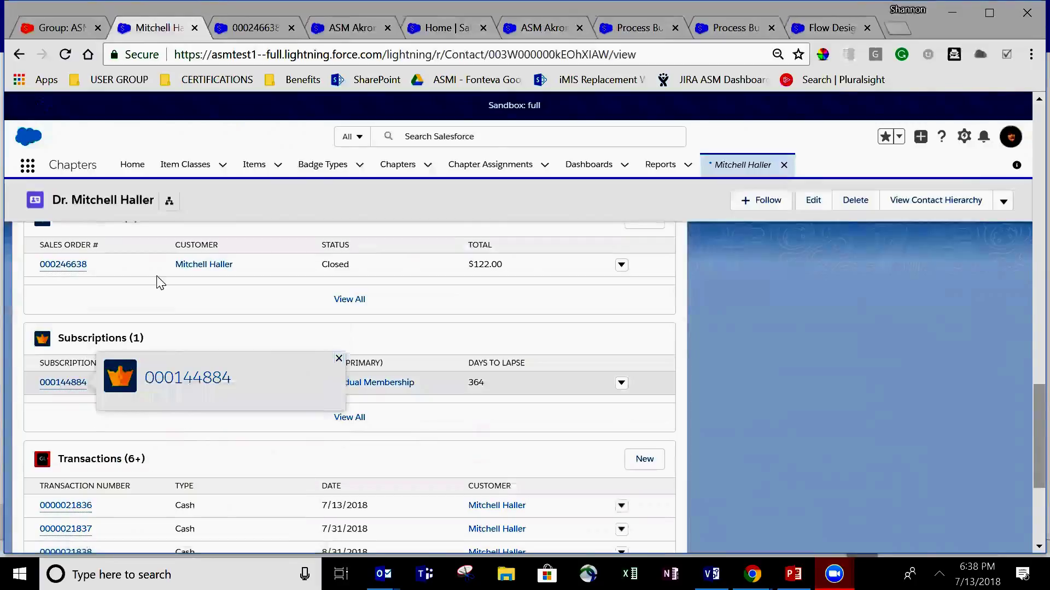
pyautogui.click(330, 26)
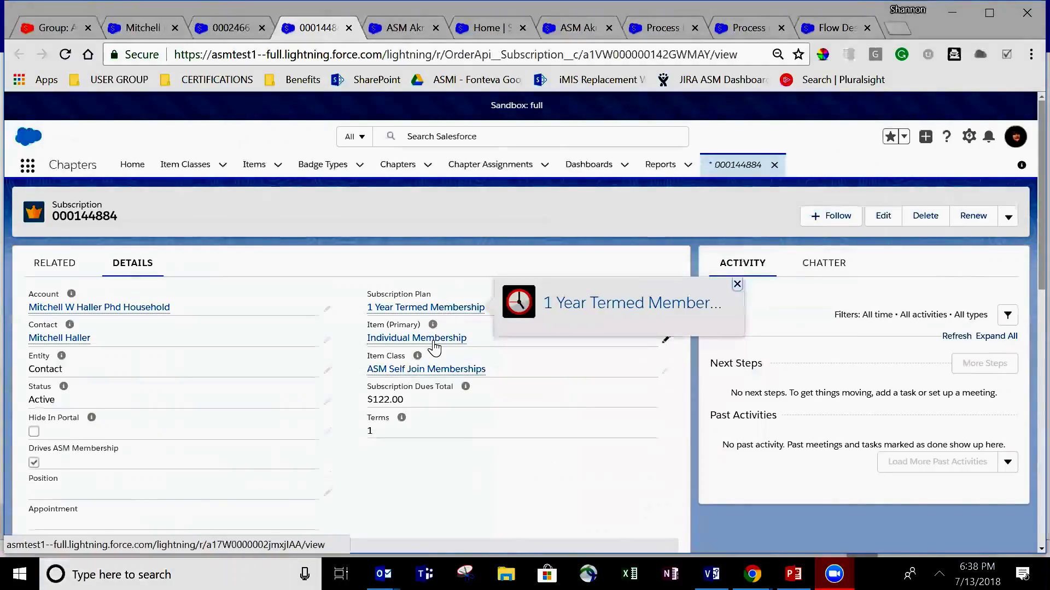
pyautogui.moveTo(435, 346)
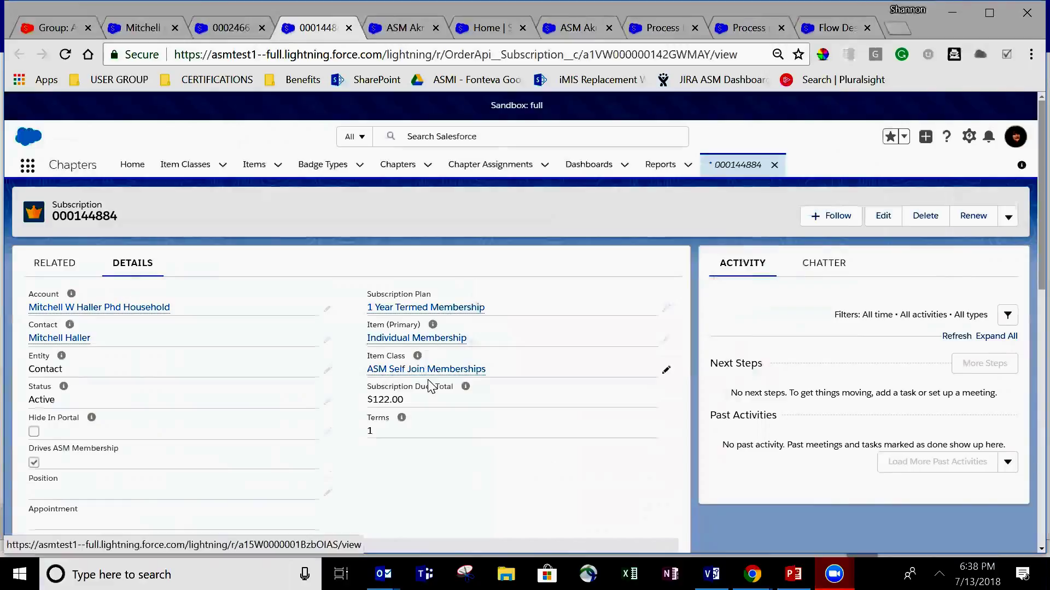
pyautogui.scroll(-3, 390, 482)
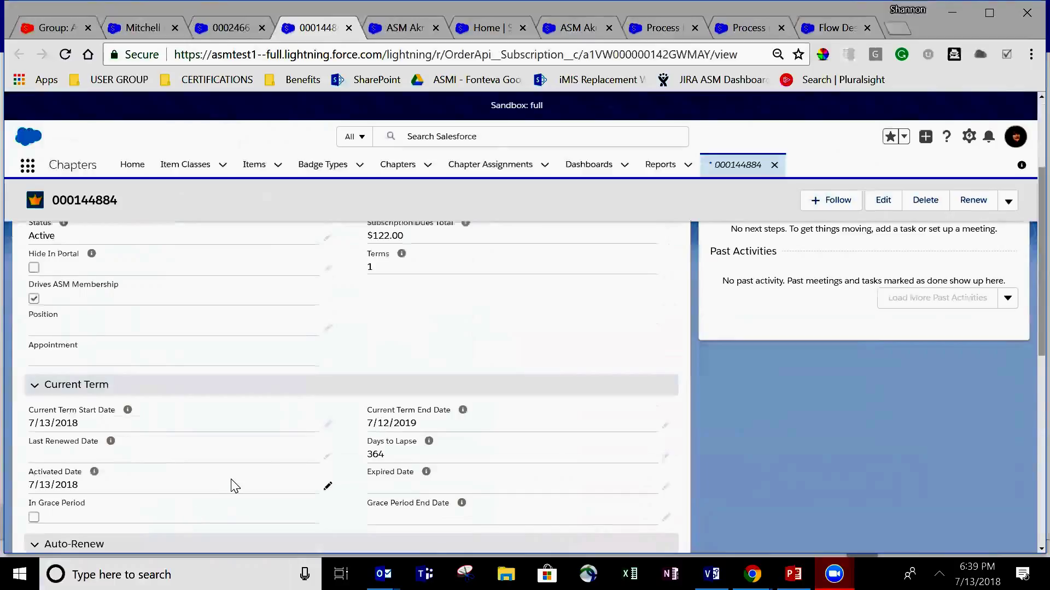
pyautogui.scroll(3, 208, 281)
pyautogui.click(76, 264)
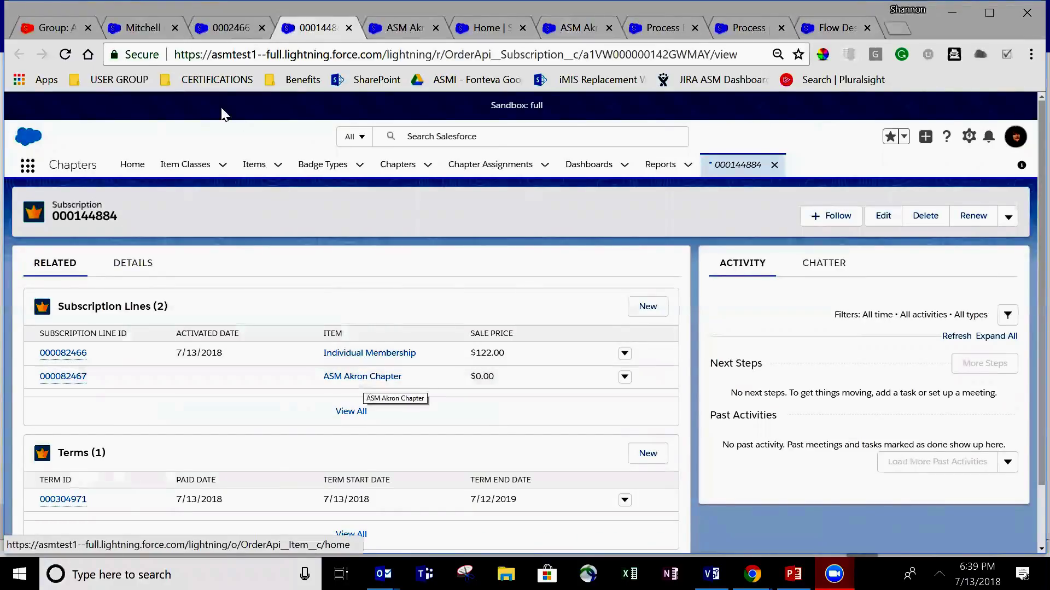
pyautogui.click(143, 29)
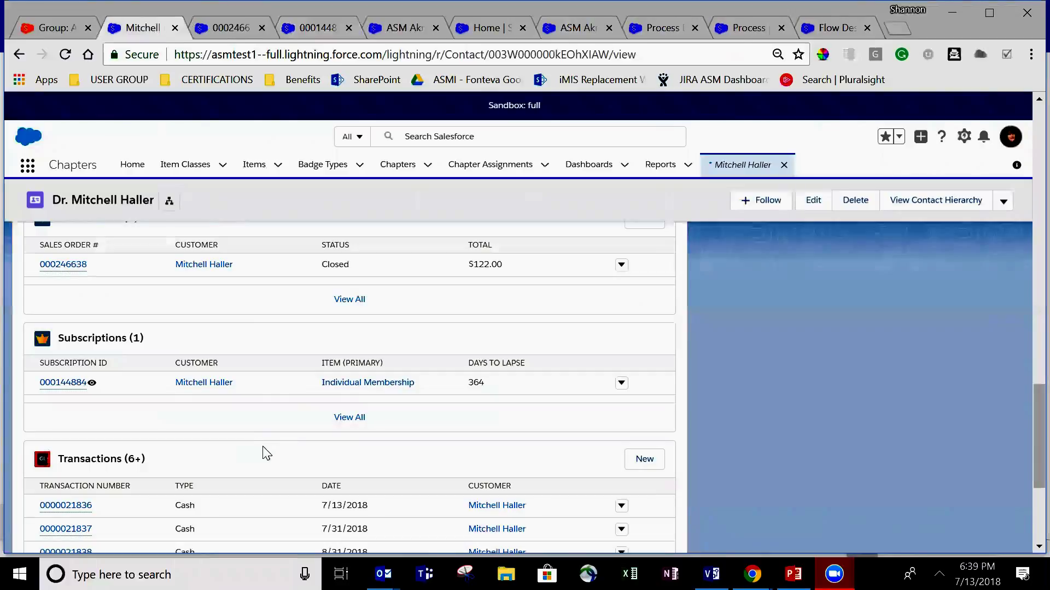
# - Check the contact's ASM Akron Member and ASM Member badges and the item's ASM Akron Badge Workflow
pyautogui.scroll(12, 257, 476)
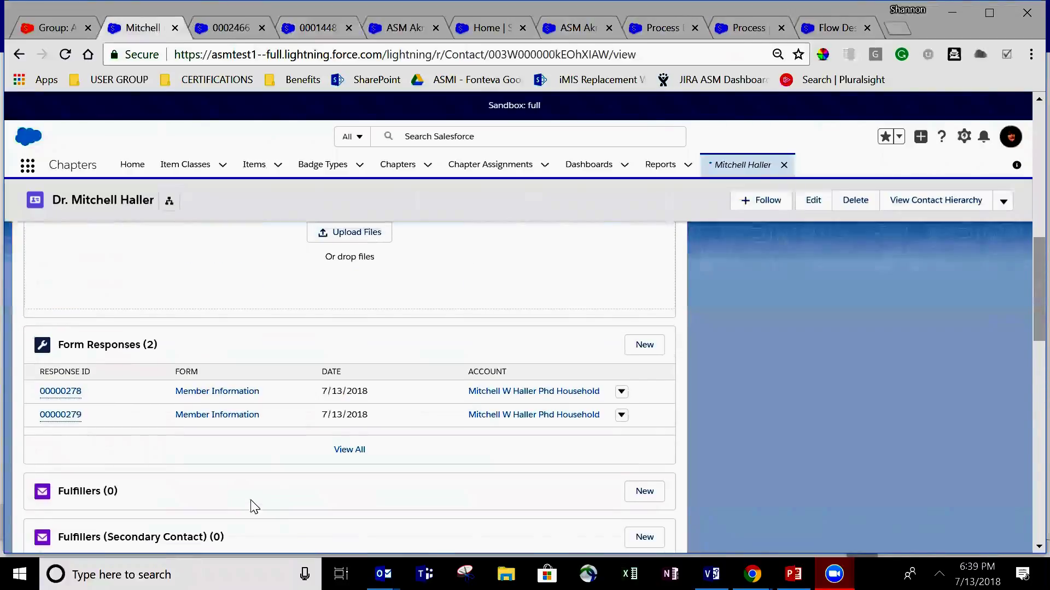
pyautogui.scroll(10, 257, 512)
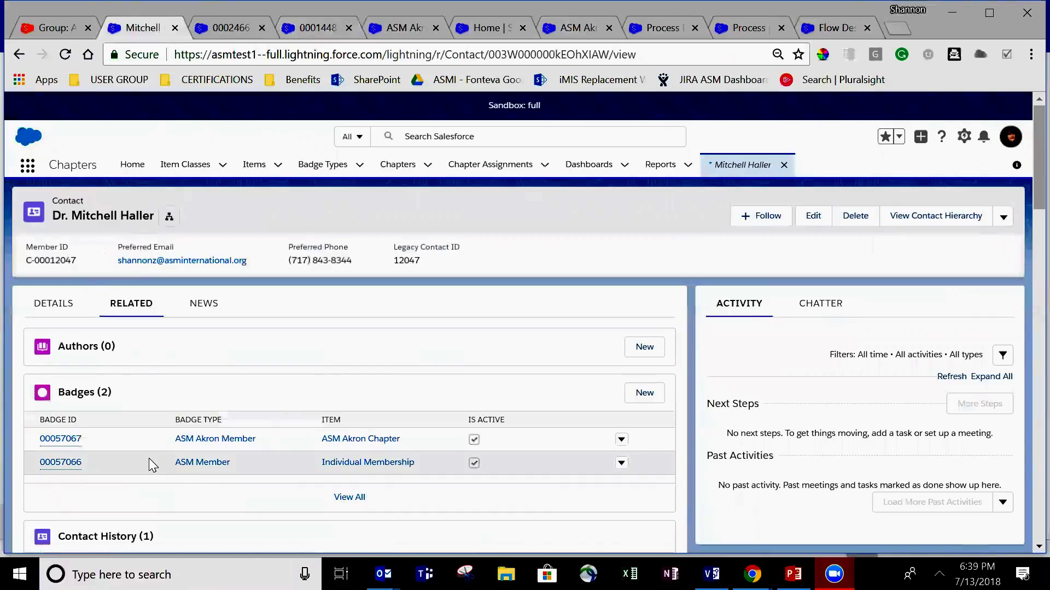
pyautogui.click(238, 27)
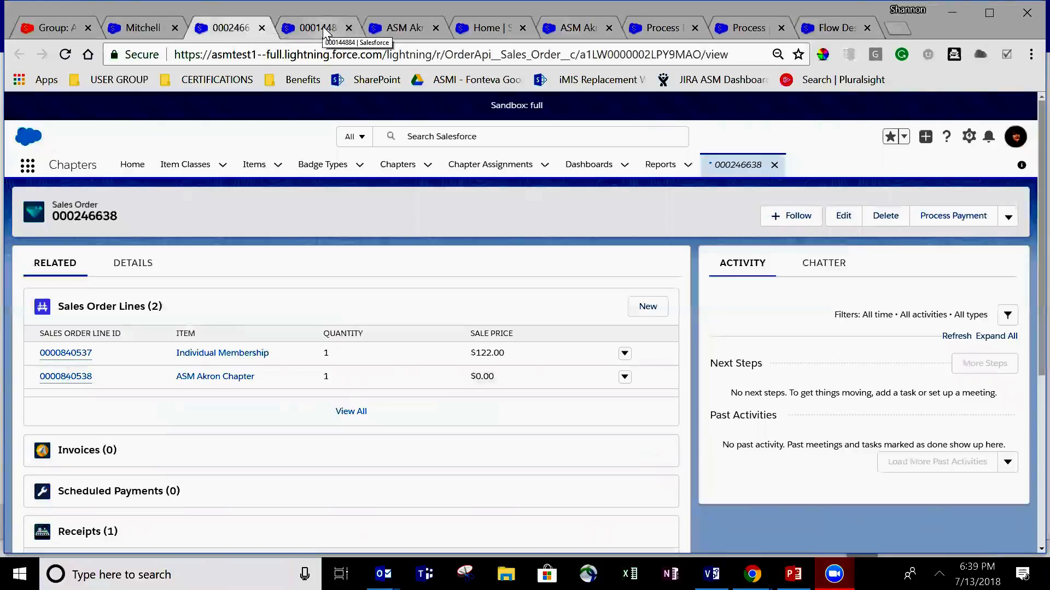
pyautogui.click(396, 28)
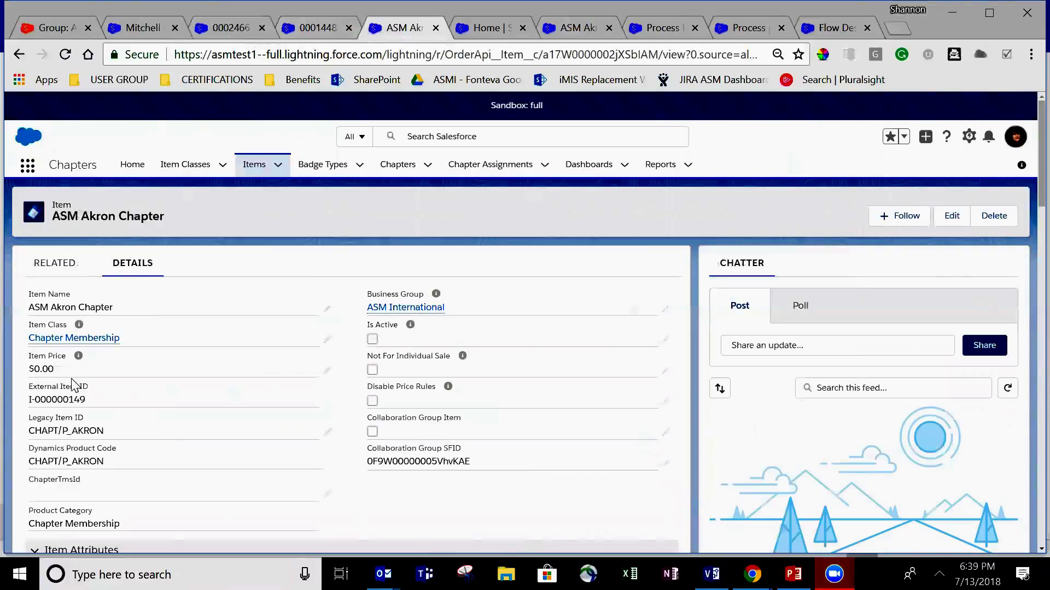
pyautogui.click(68, 265)
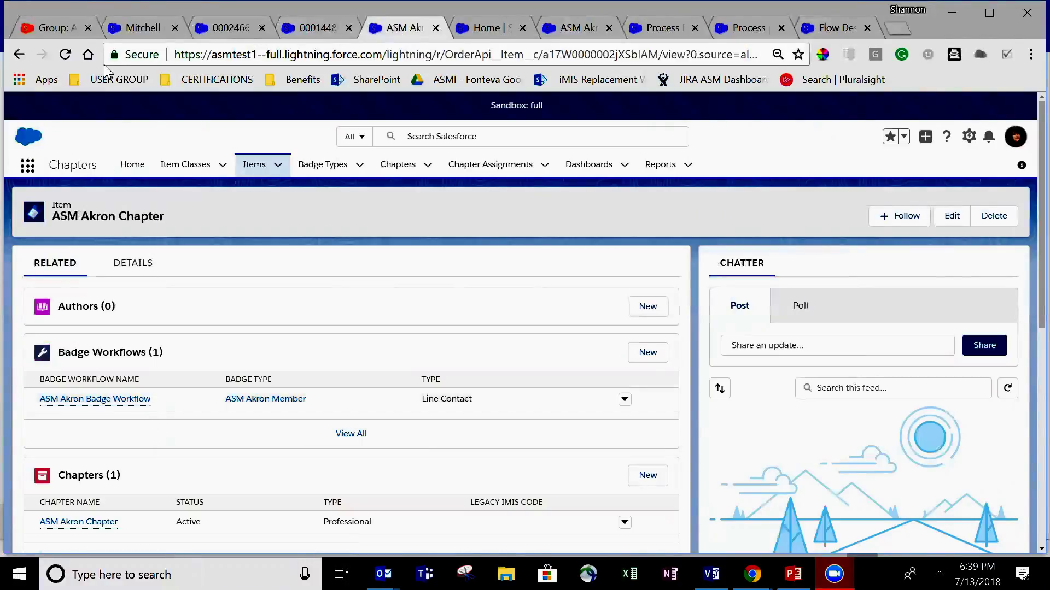
pyautogui.click(151, 24)
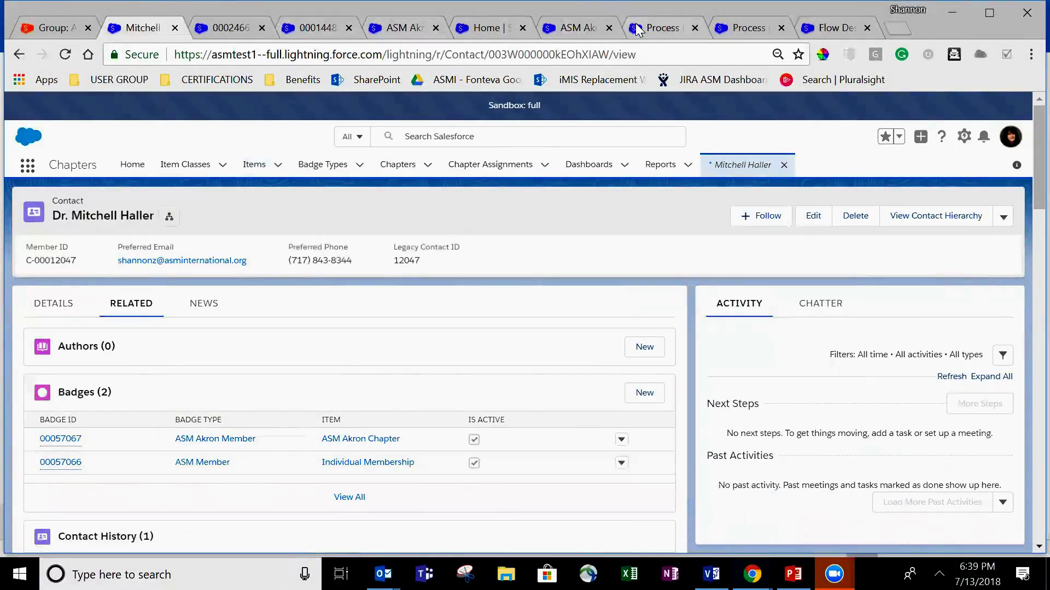
# - Review the Badge: Collaboration Automation start object, Chatter criteria and action, then open badge 00057067
pyautogui.click(652, 32)
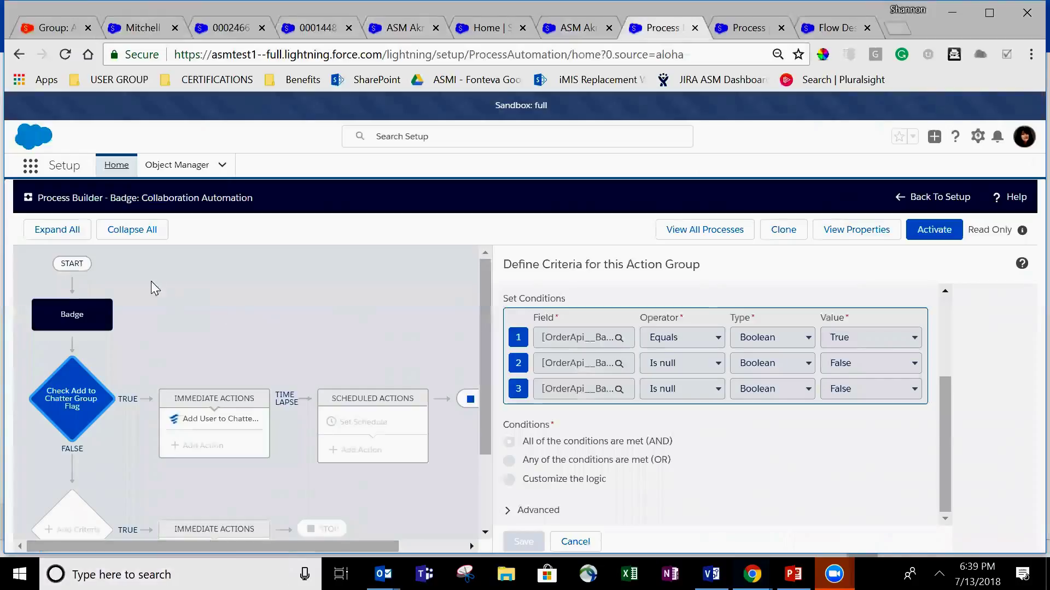
pyautogui.click(103, 319)
pyautogui.click(71, 421)
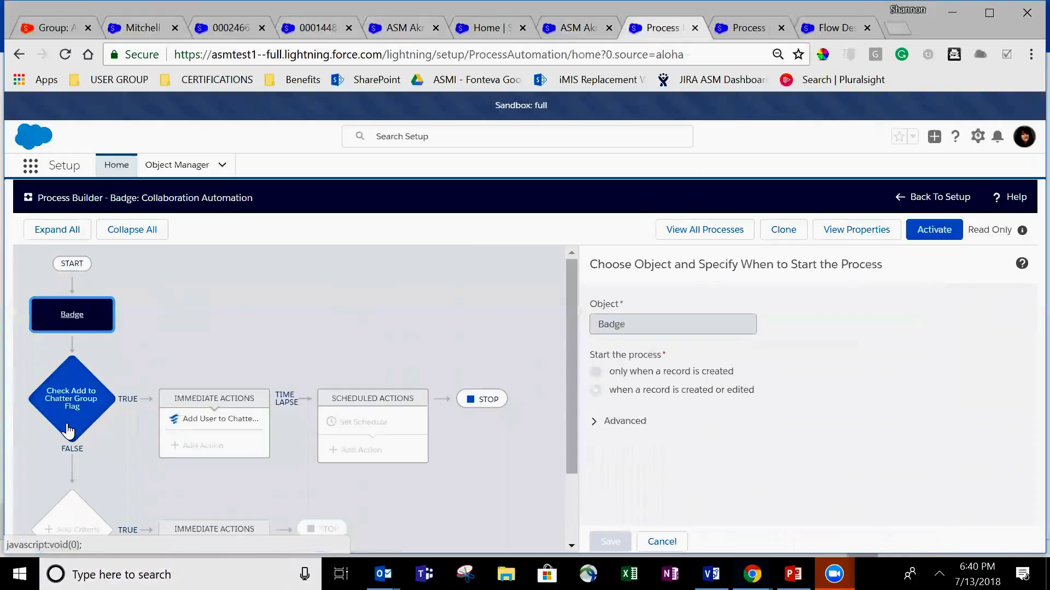
pyautogui.click(214, 424)
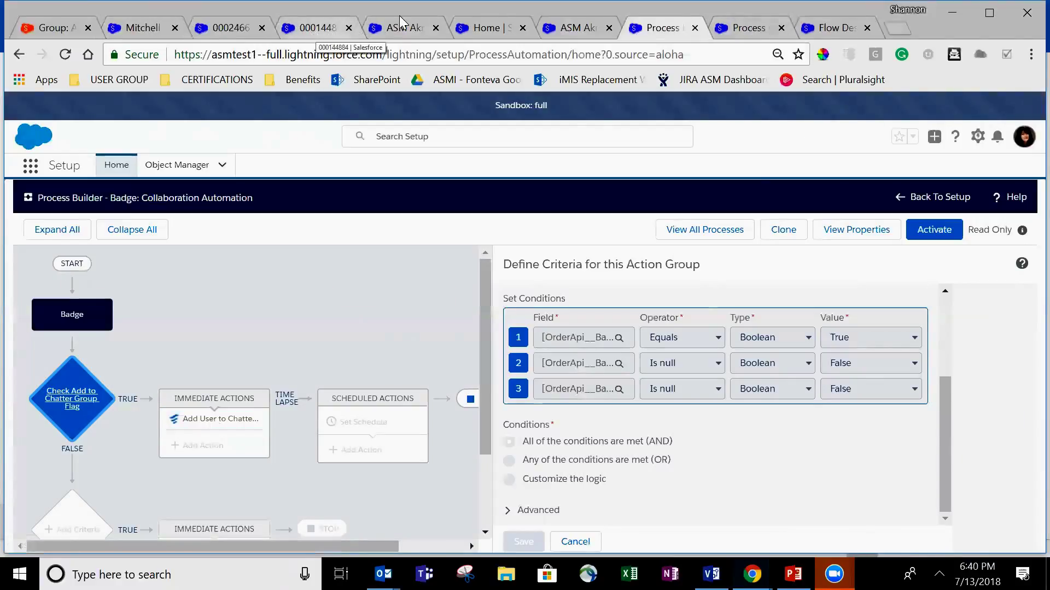
pyautogui.click(157, 28)
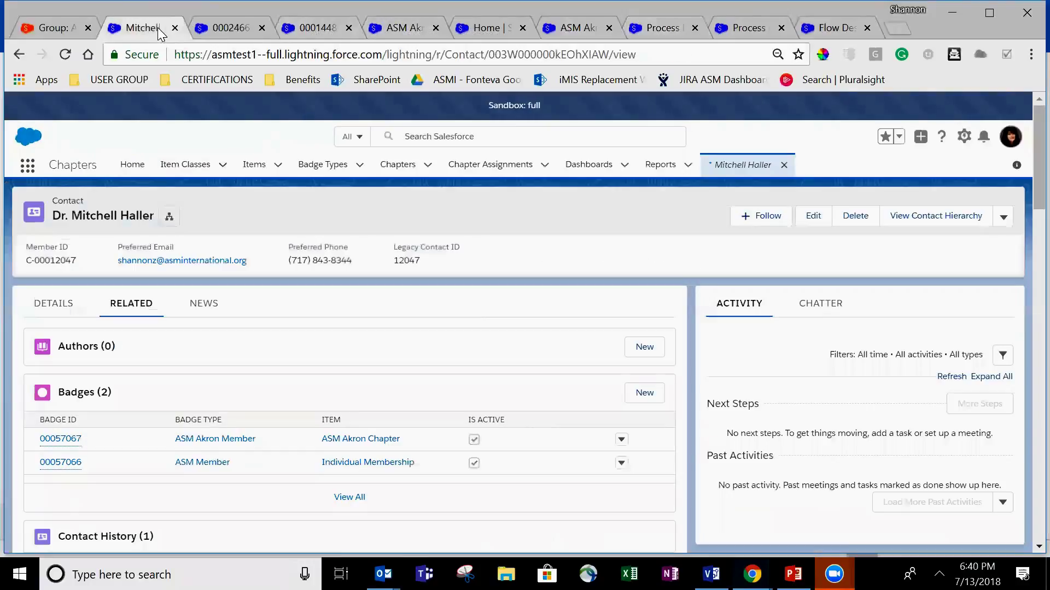
pyautogui.click(69, 439)
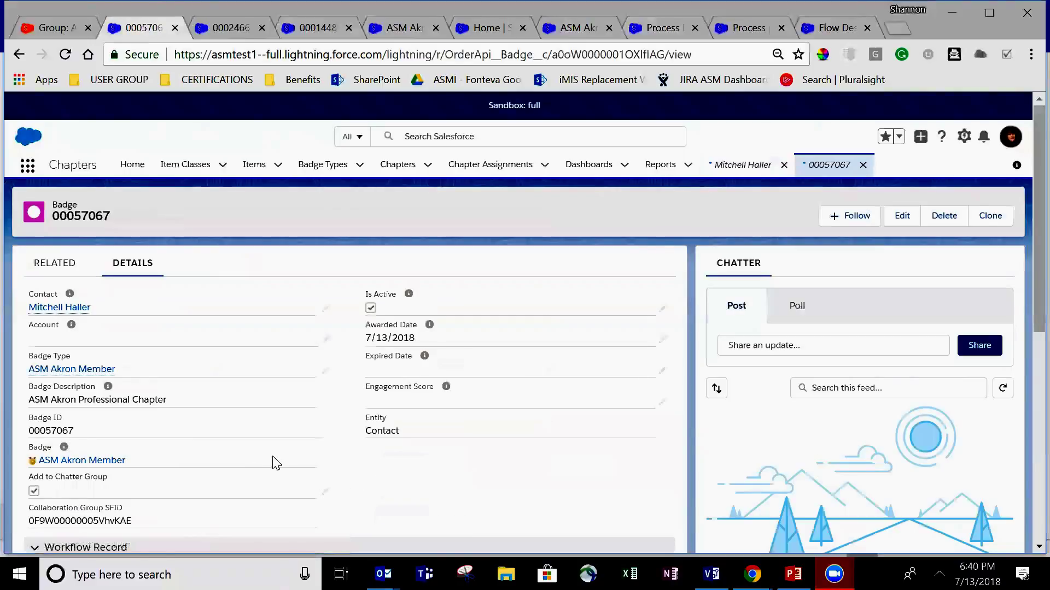
# - Review the three required Boolean conditions of the Check Add to Chatter Group Flag criteria
pyautogui.scroll(-1, 278, 463)
pyautogui.scroll(-1, 278, 463)
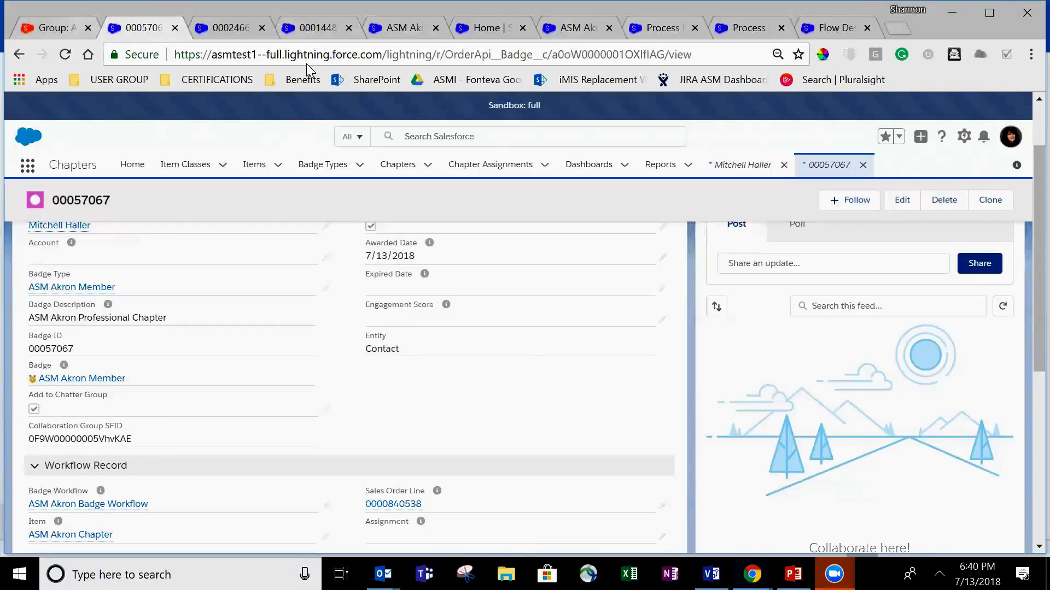
pyautogui.click(673, 24)
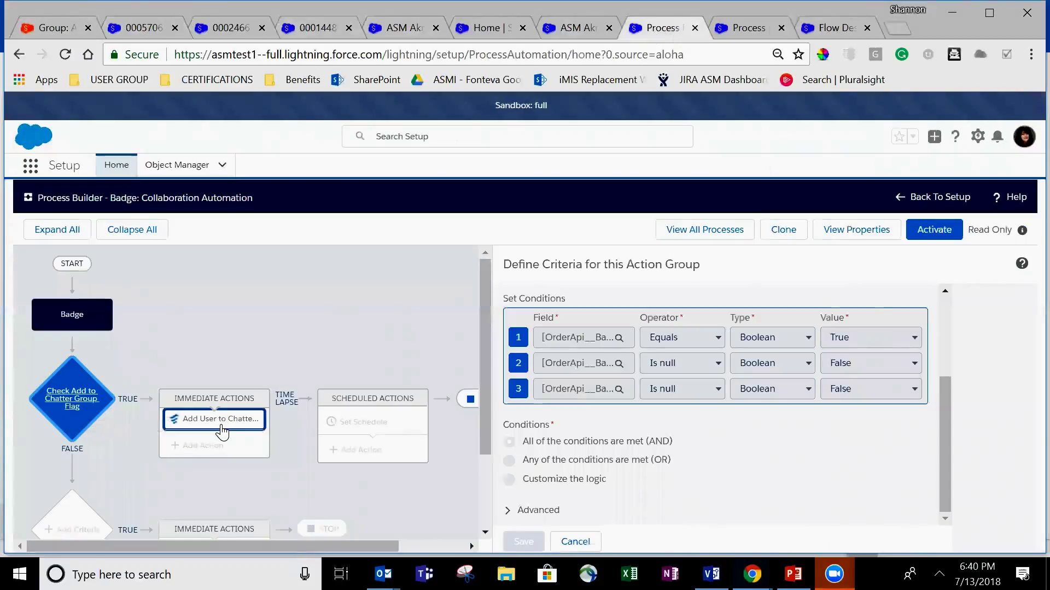
# - Open the Create Membership element to view its CollaborationGroupMember fields: group ID, Standard role, member
pyautogui.click(840, 28)
pyautogui.scroll(-1, 378, 489)
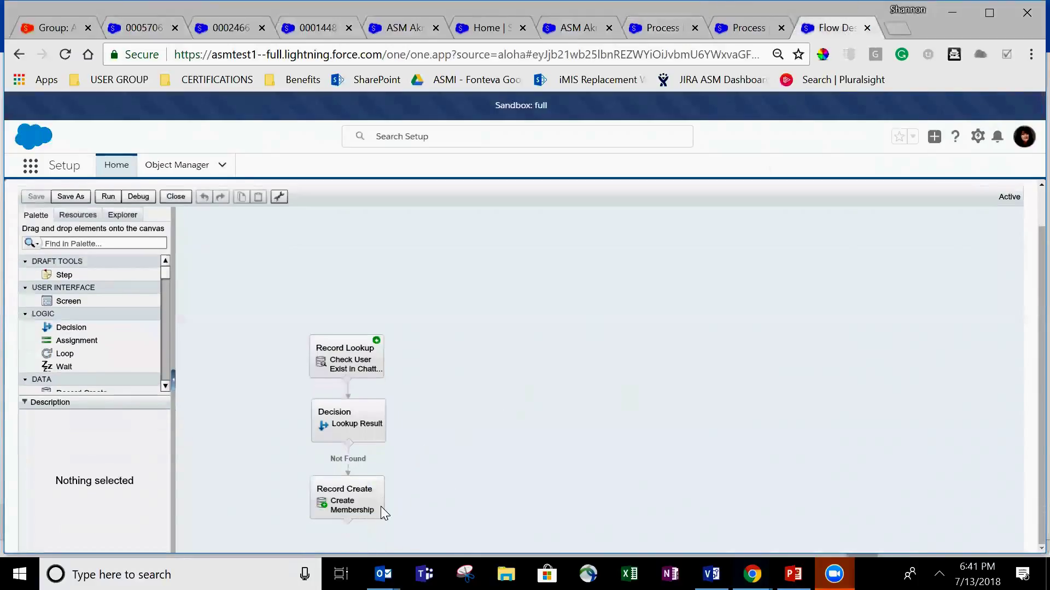
pyautogui.click(356, 481)
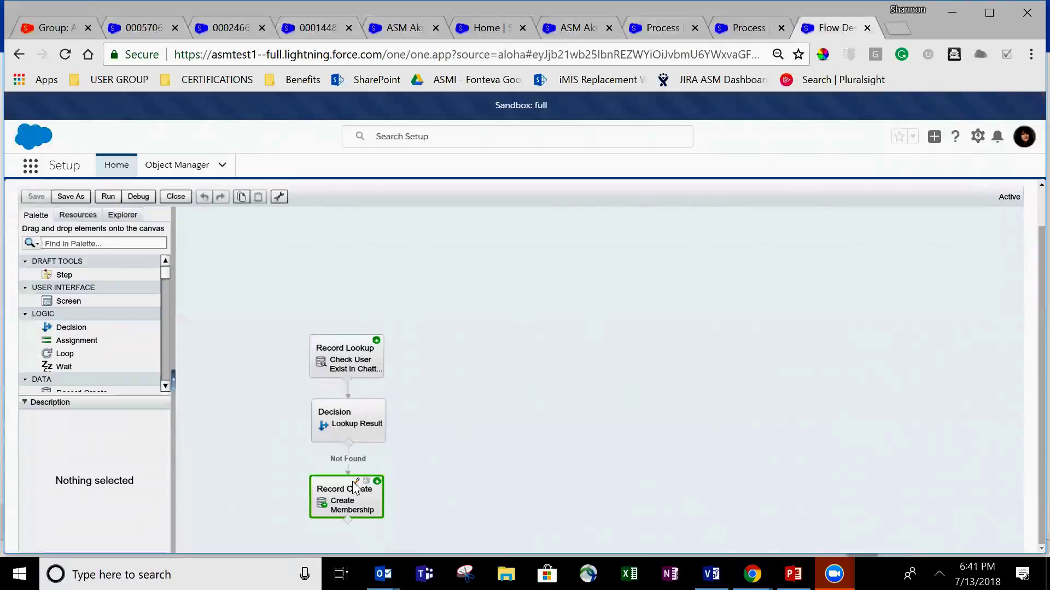
pyautogui.doubleClick(353, 482)
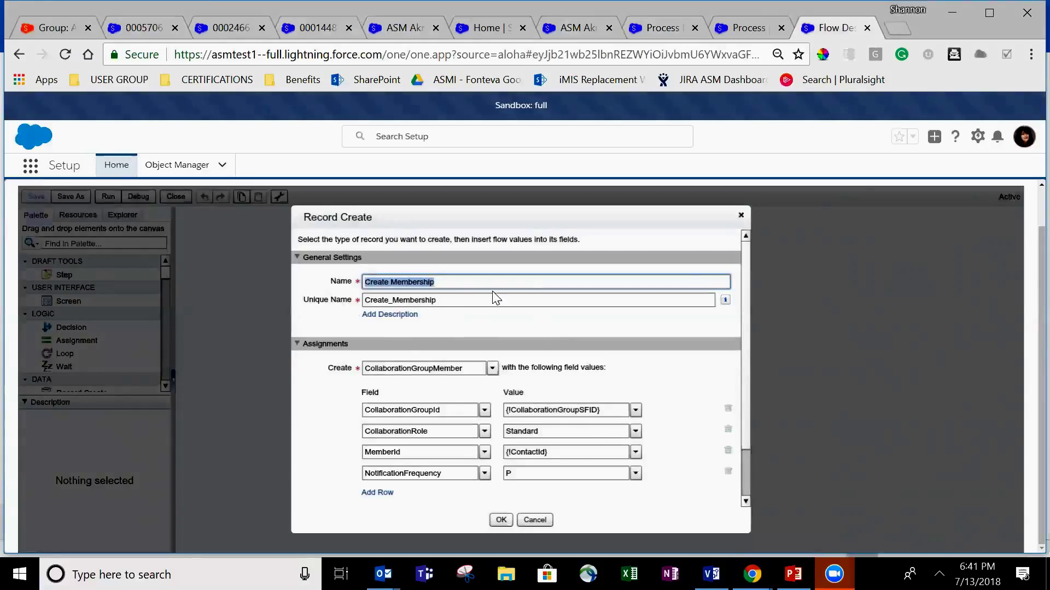
# - Reload the ASM Akron Chapter group page and confirm the Members panel lists two members
pyautogui.click(53, 27)
pyautogui.scroll(-1, 246, 449)
pyautogui.scroll(-3, 247, 450)
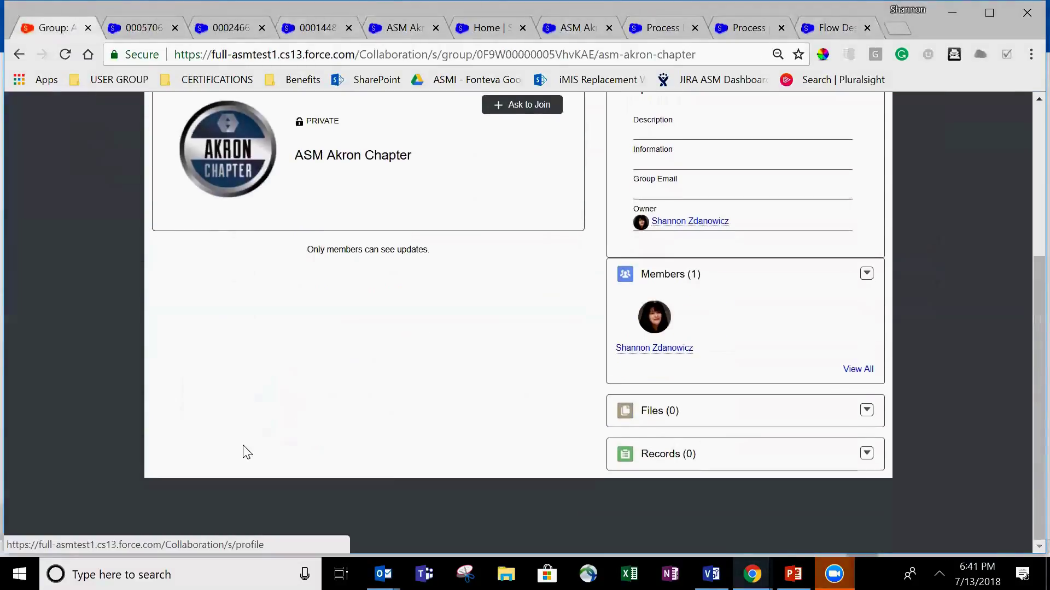
pyautogui.scroll(1, 257, 454)
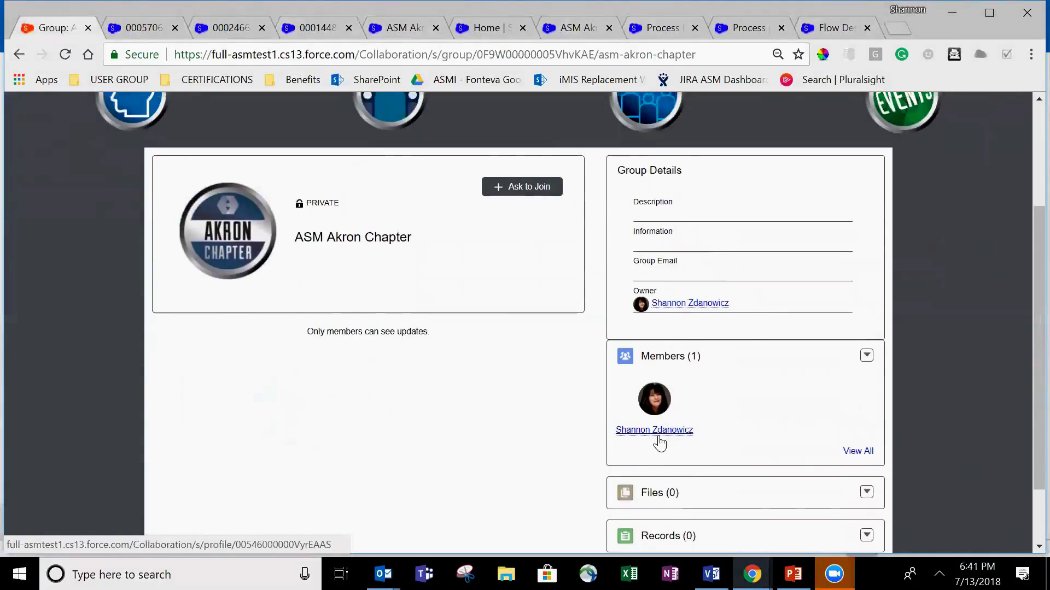
pyautogui.rightClick(63, 337)
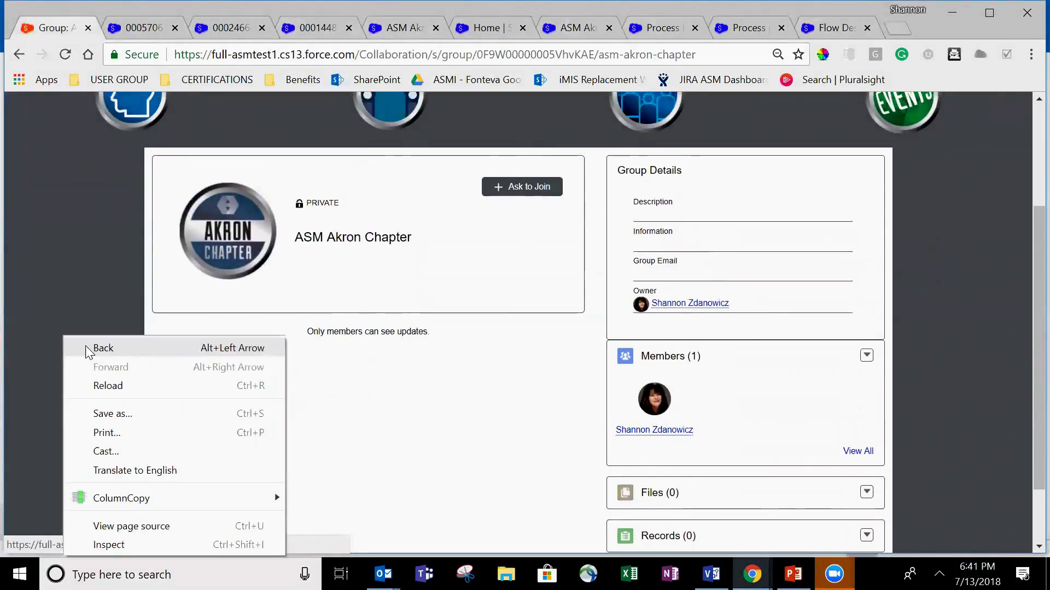
pyautogui.click(101, 386)
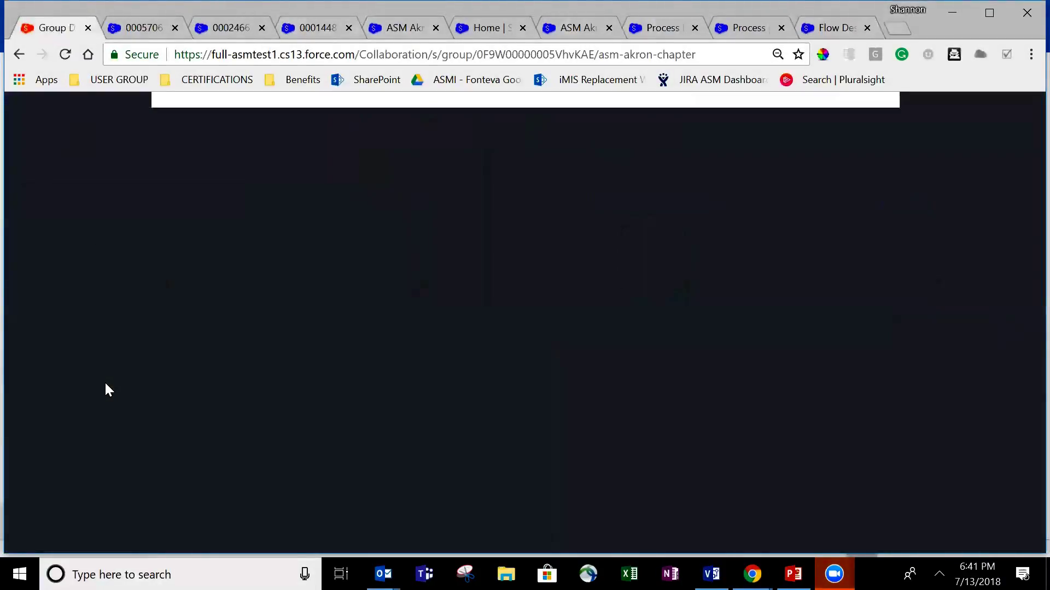
pyautogui.scroll(-6, 372, 361)
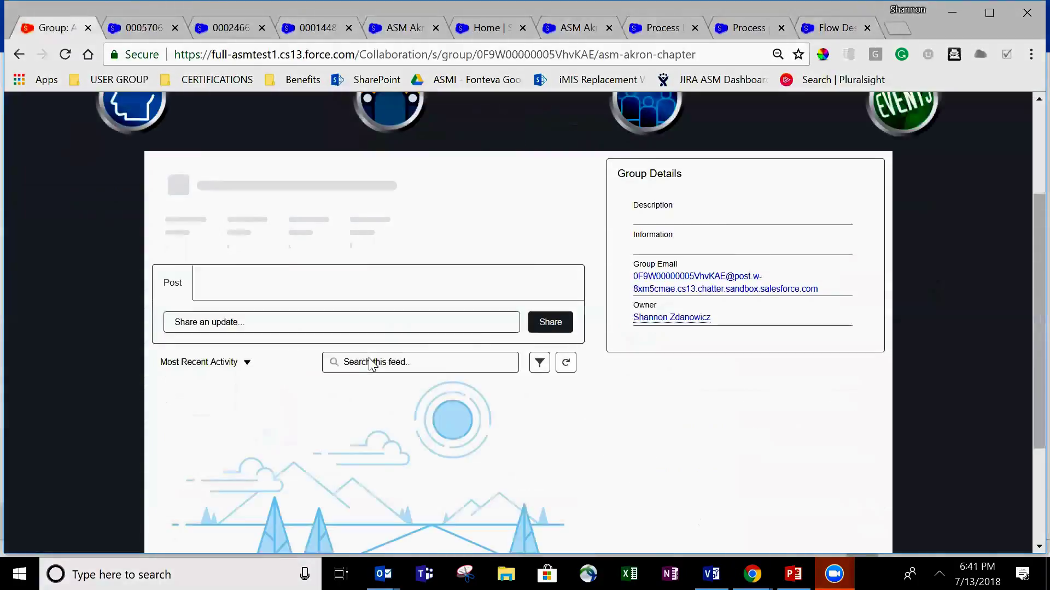
pyautogui.scroll(1, 759, 438)
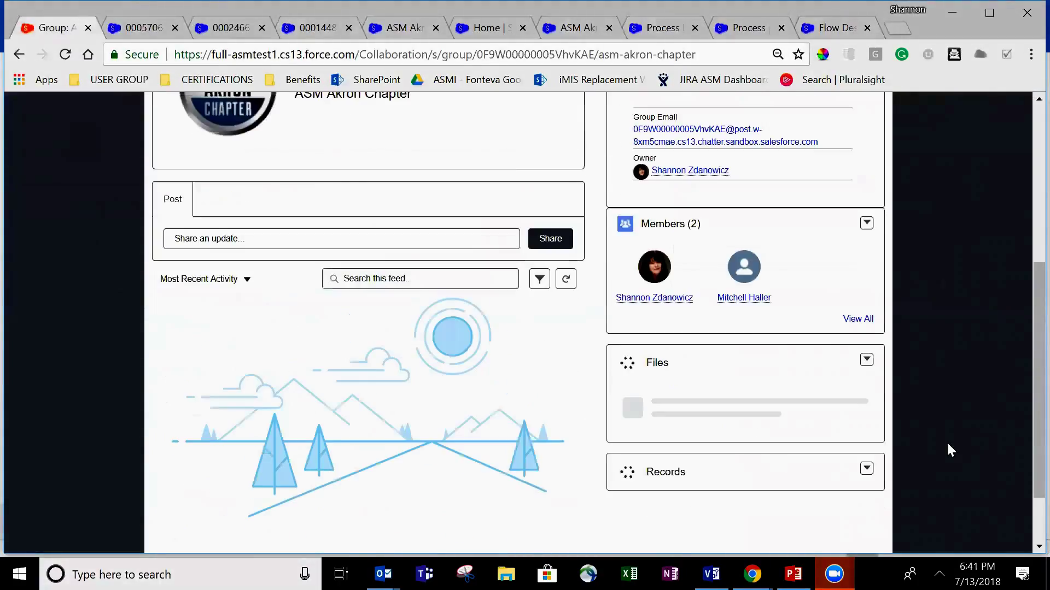
pyautogui.moveTo(759, 301)
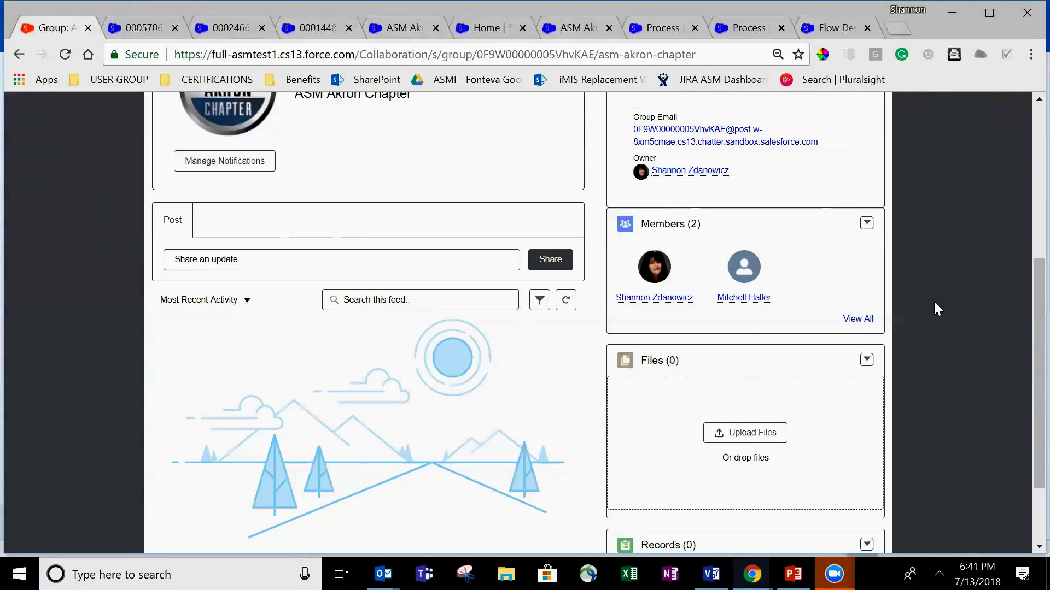
pyautogui.scroll(4, 933, 300)
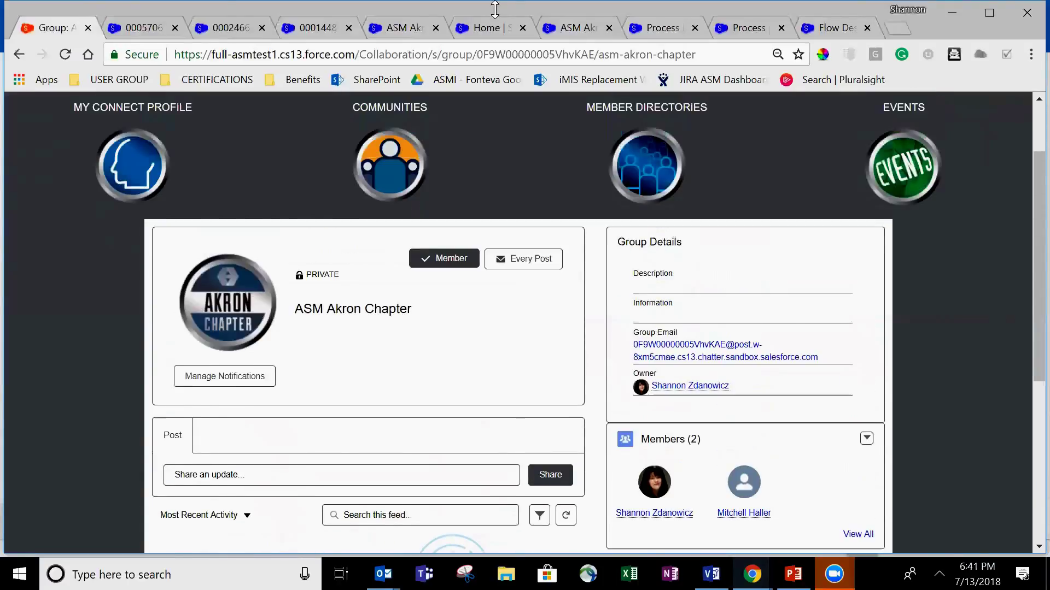
# - From the ASM Akron Member badge record, open the contact it belongs to
pyautogui.click(137, 28)
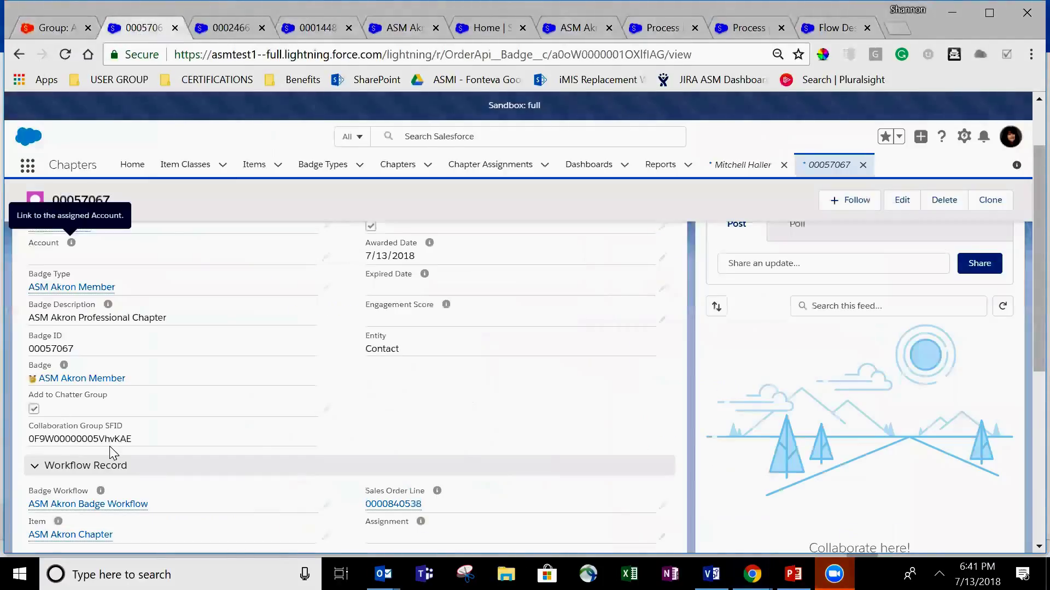
pyautogui.scroll(2, 126, 438)
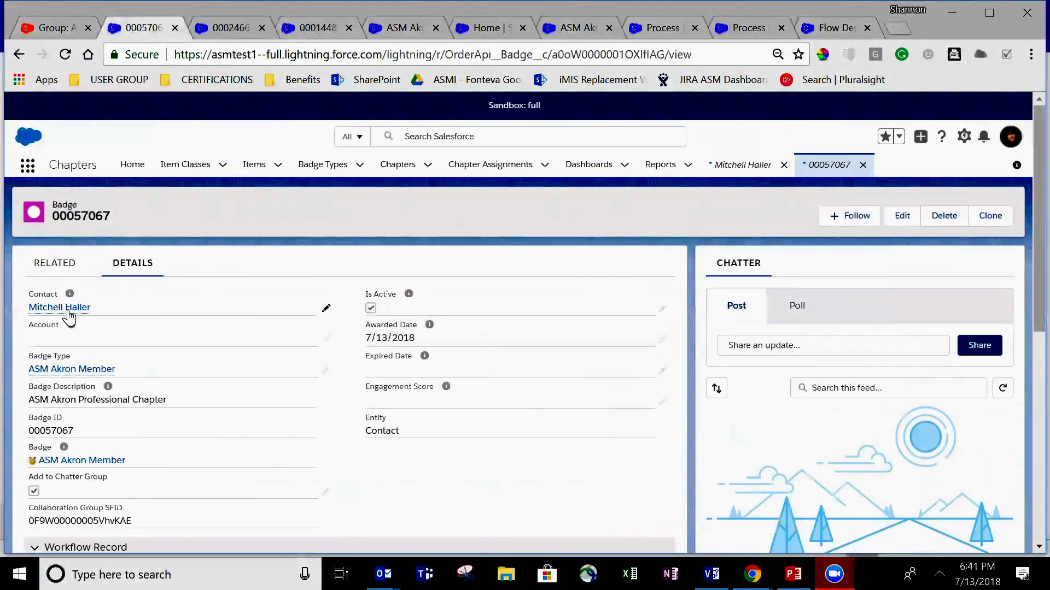
pyautogui.moveTo(65, 309)
pyautogui.click(257, 384)
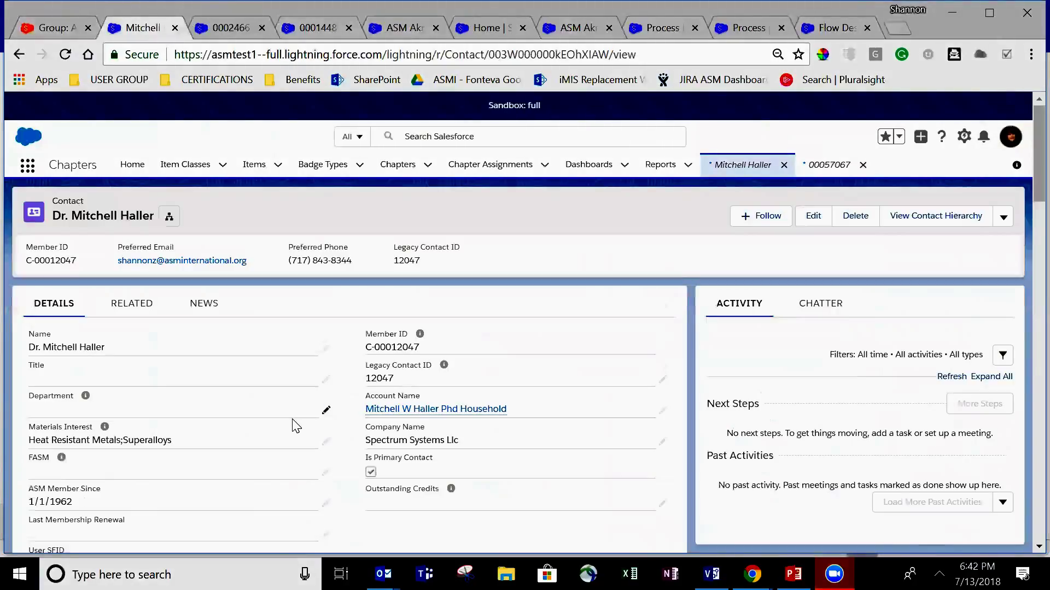
# - Confirm the contact's Badges list shows active ASM Akron Member and ASM Member badges
pyautogui.scroll(-5, 296, 426)
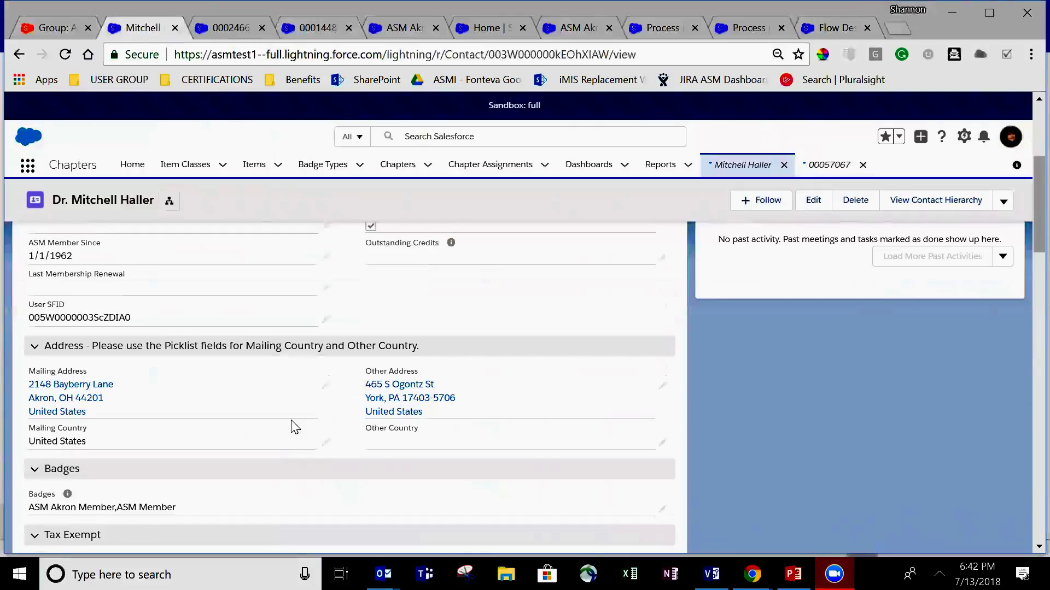
pyautogui.scroll(-3, 293, 425)
pyautogui.scroll(10, 293, 426)
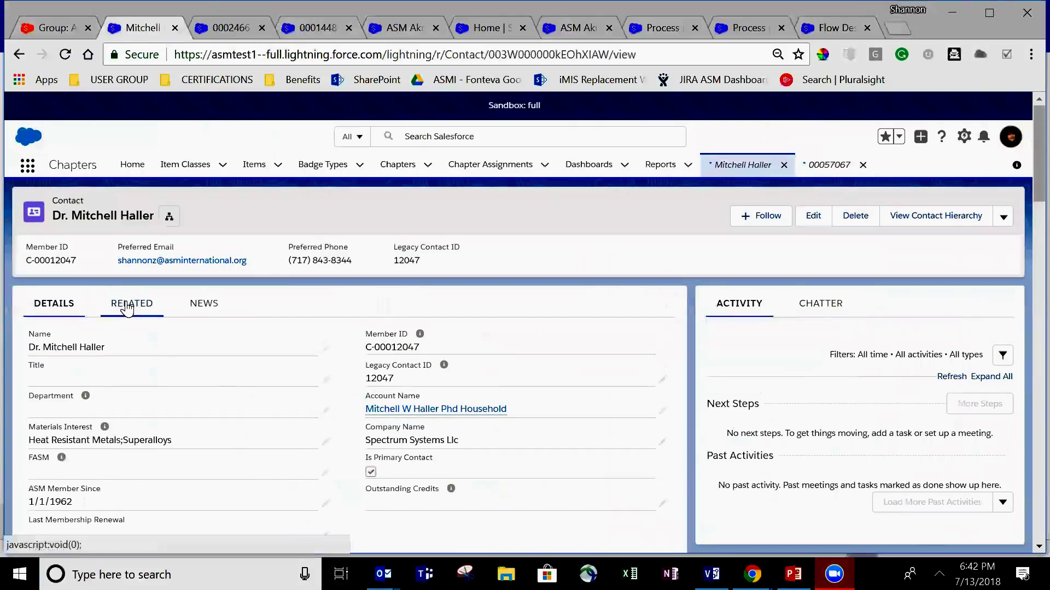
pyautogui.click(127, 308)
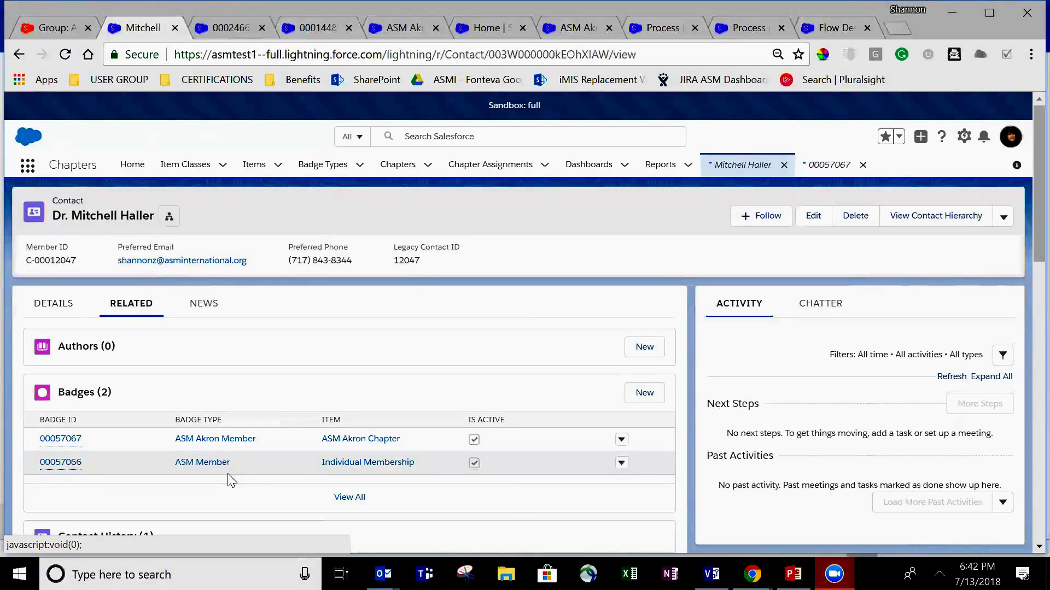
pyautogui.click(64, 29)
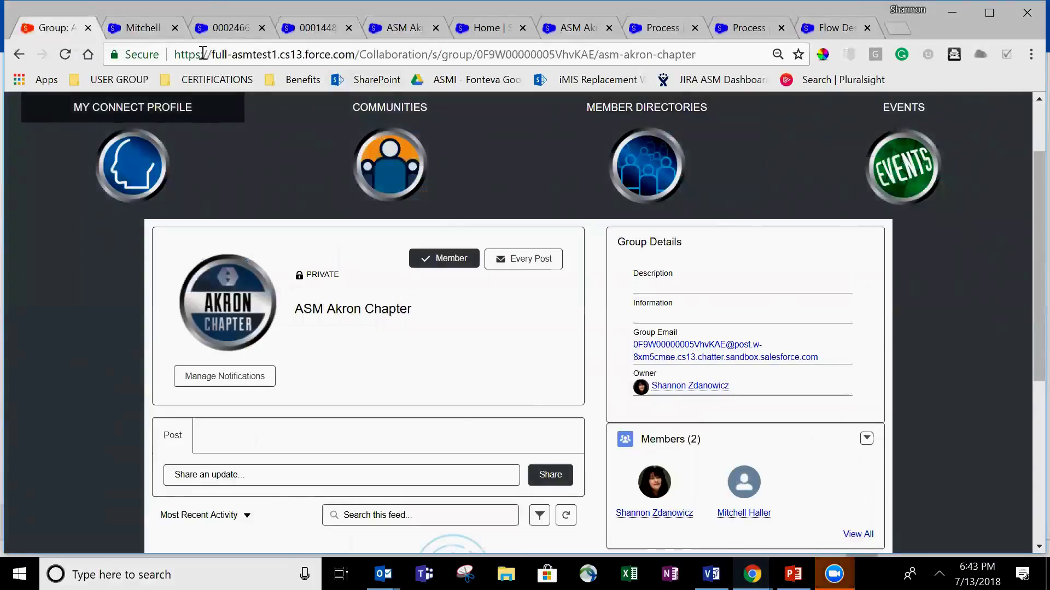
# - Review the membership sales order lines and the ASM Akron Chapter item record
pyautogui.click(145, 28)
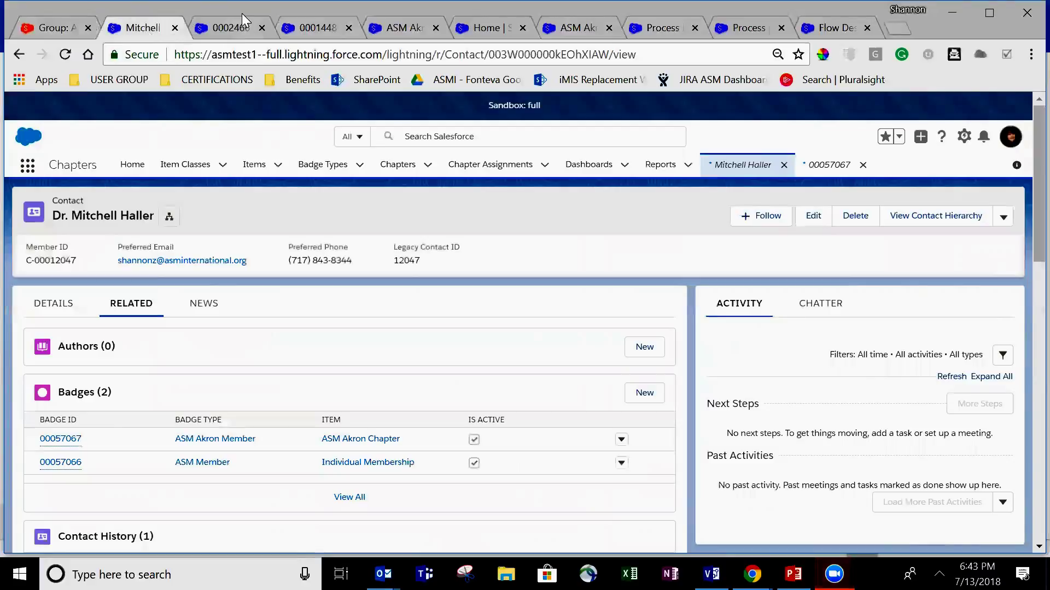
pyautogui.click(233, 30)
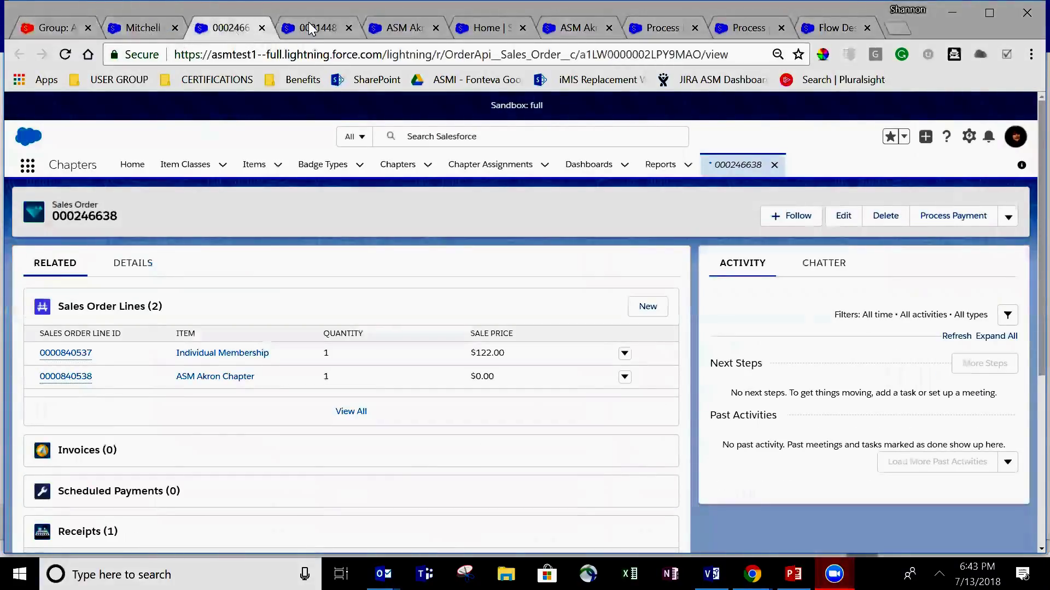
pyautogui.click(400, 27)
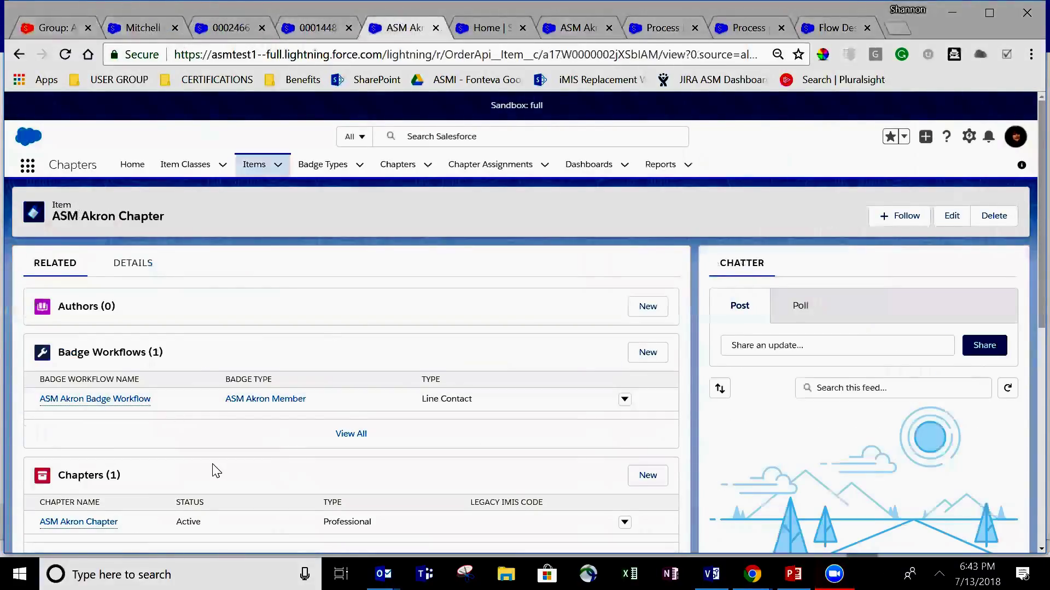
pyautogui.scroll(-3, 216, 471)
pyautogui.scroll(3, 216, 471)
# - Check the ASM Akron Chapter item's Collaboration Group SFID in its details
pyautogui.click(577, 28)
pyautogui.click(403, 27)
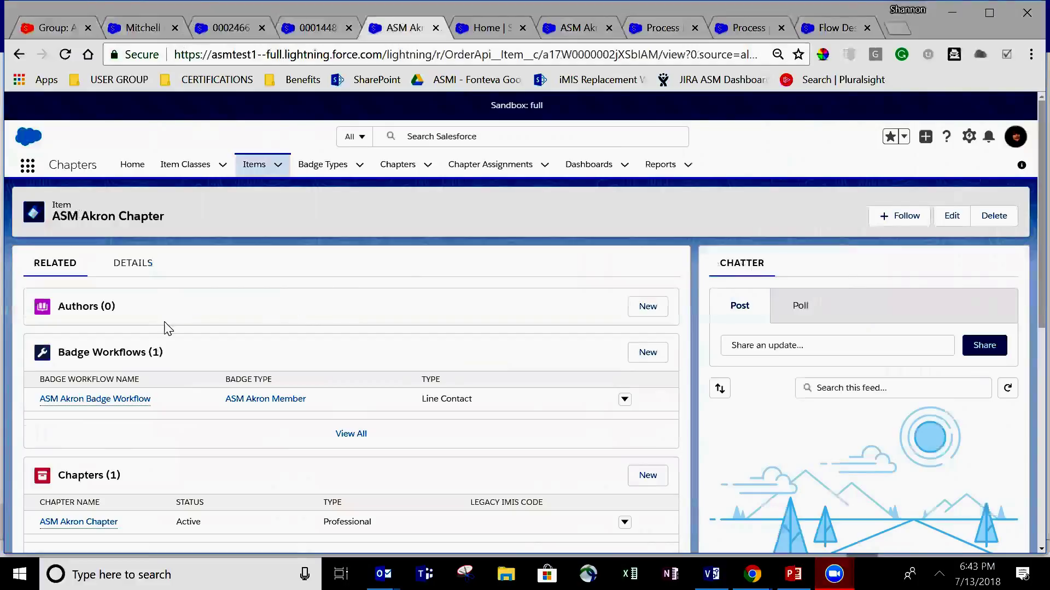
pyautogui.click(135, 268)
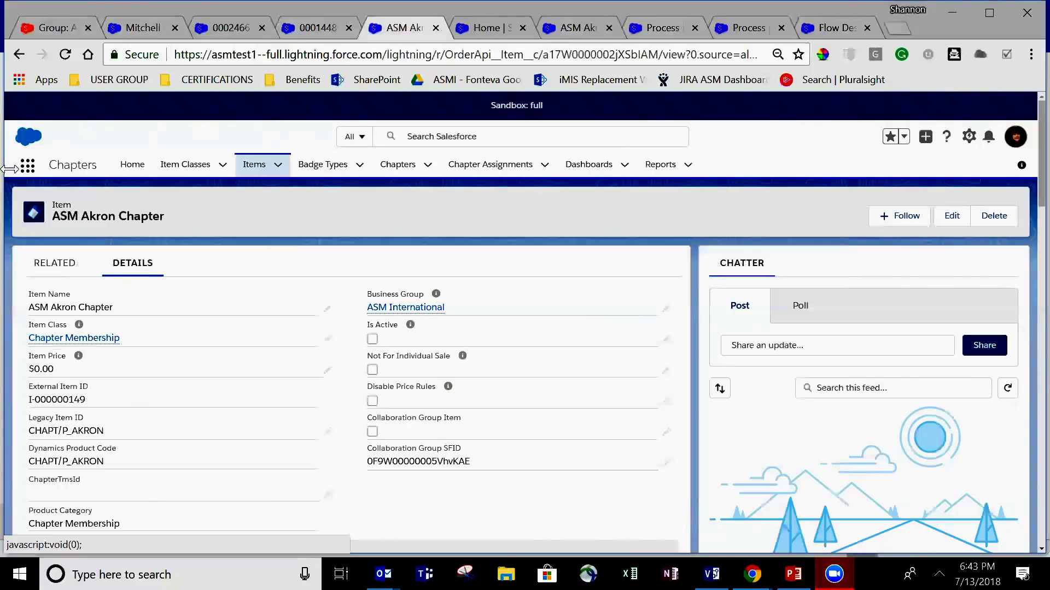
pyautogui.click(128, 28)
# - Check the contact's User SFID on its Details tab, then view the two-member Akron group page
pyautogui.scroll(-2, 264, 352)
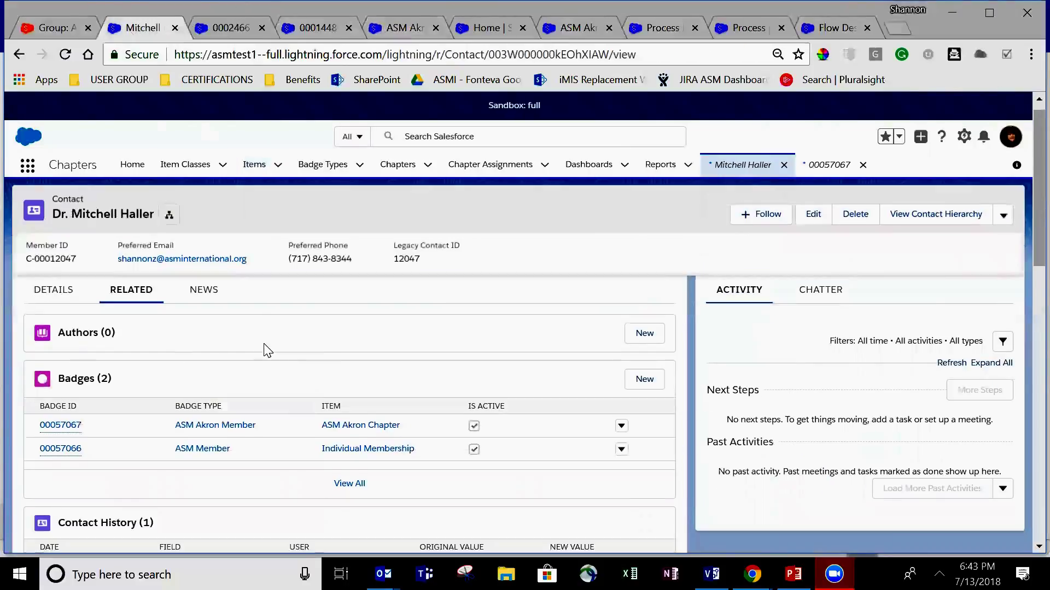
pyautogui.scroll(2, 218, 405)
pyautogui.click(53, 323)
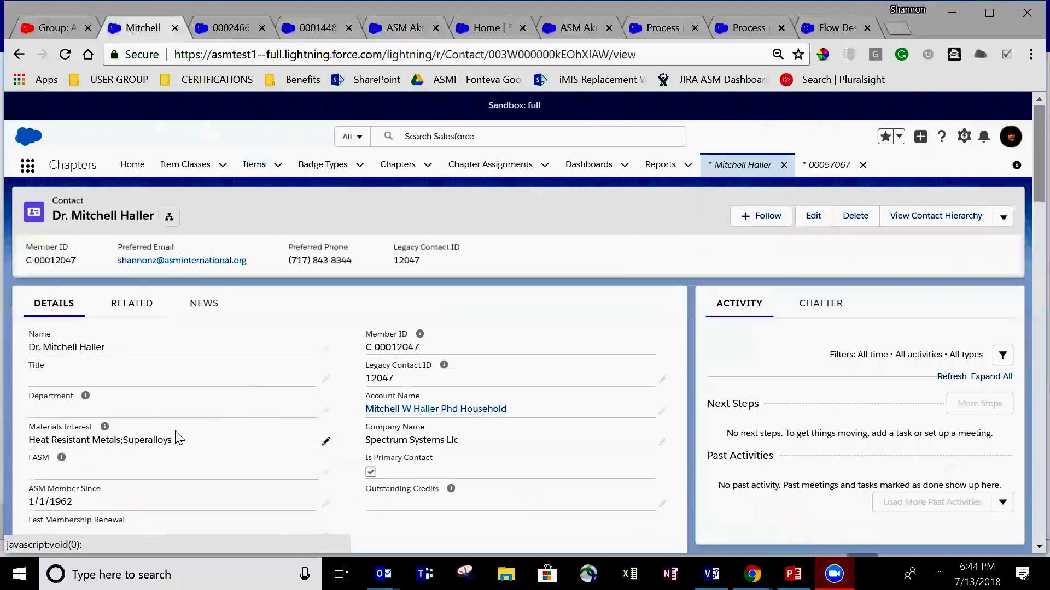
pyautogui.scroll(-3, 211, 467)
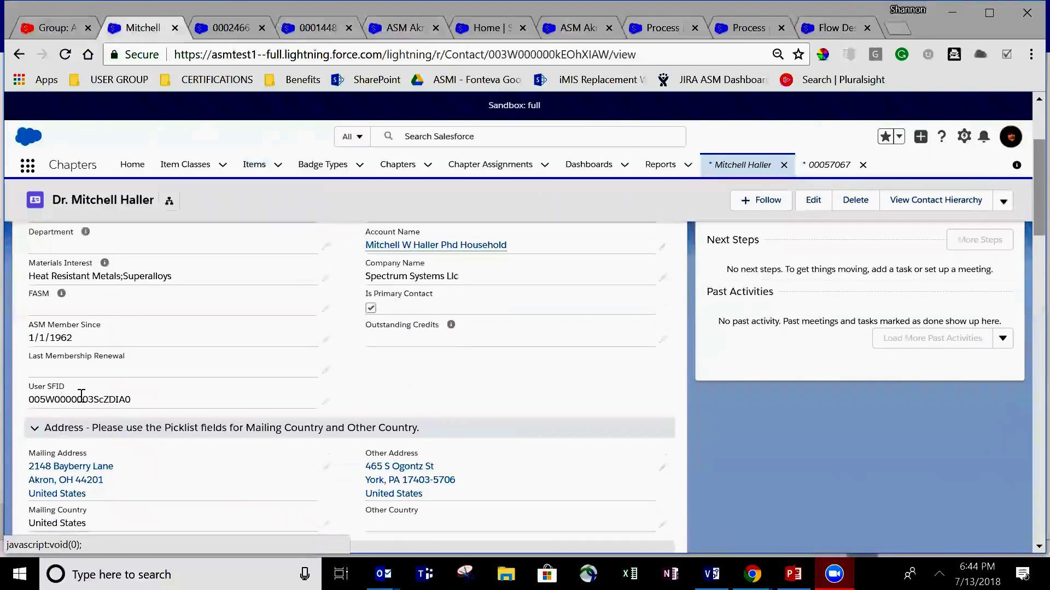
pyautogui.moveTo(28, 399); pyautogui.dragTo(128, 398)
pyautogui.click(209, 393)
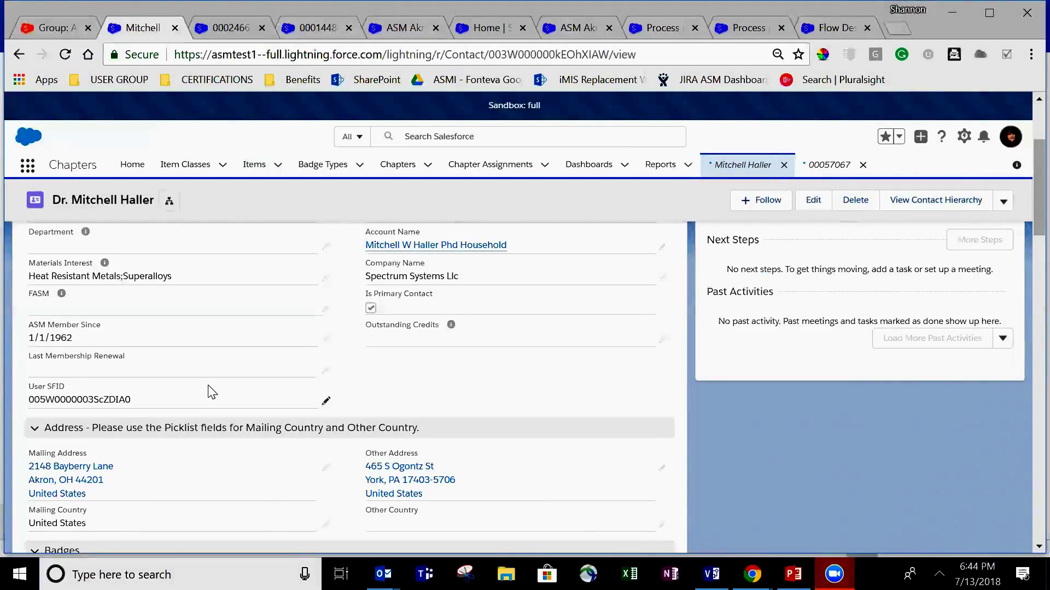
pyautogui.click(67, 20)
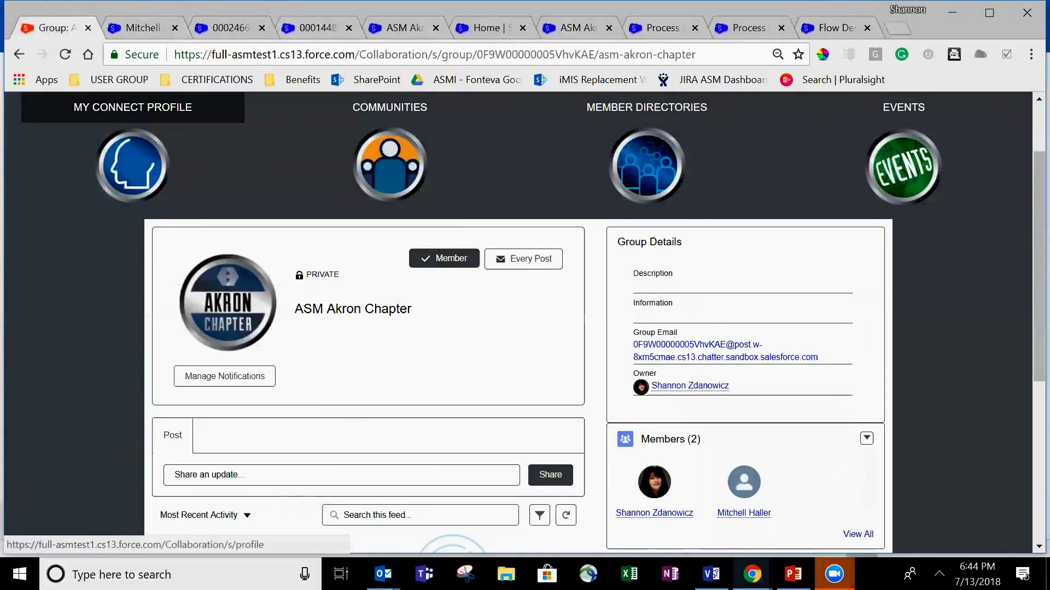
pyautogui.click(833, 574)
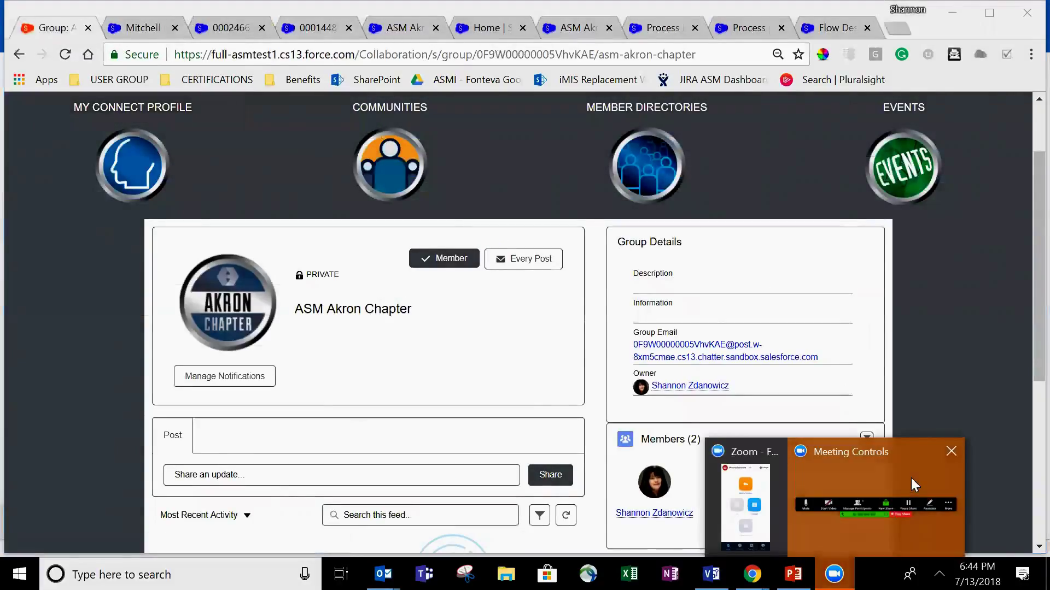